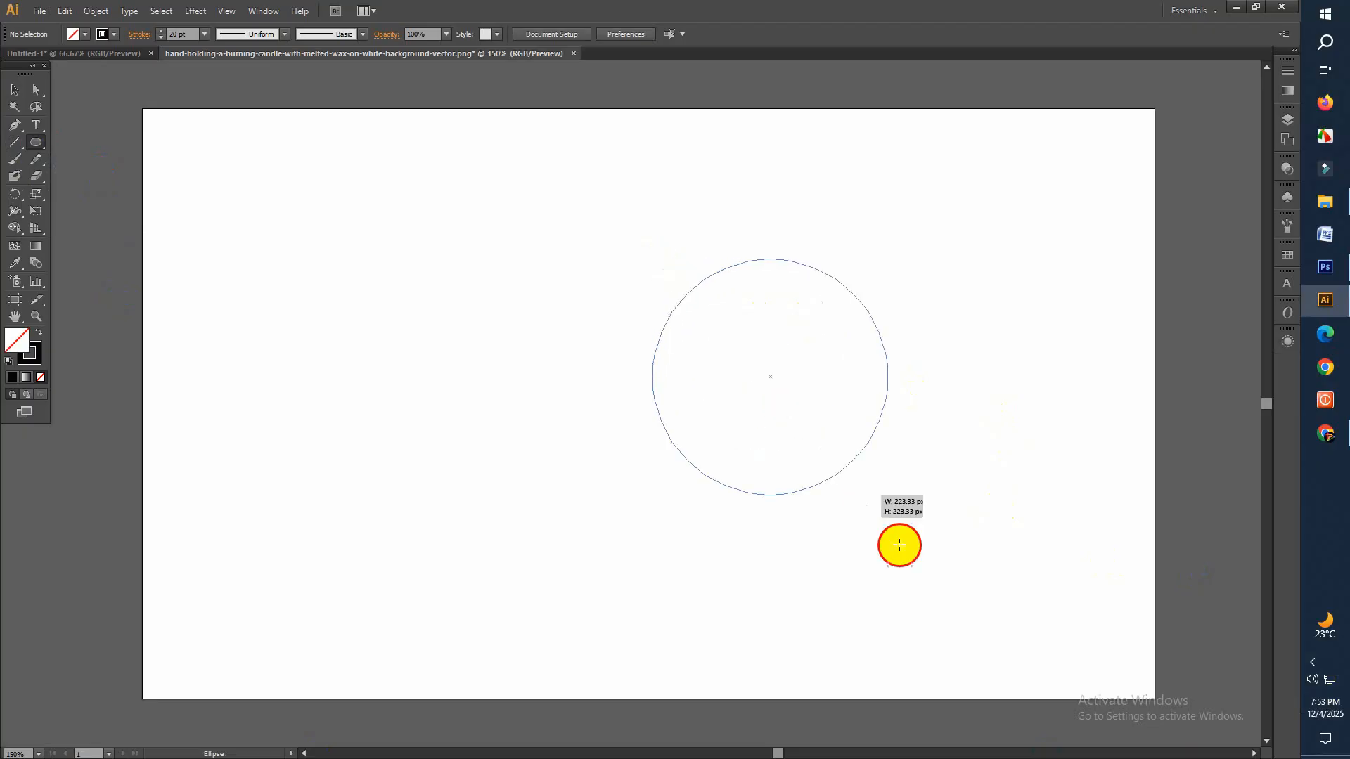
Move the drawn circle toward the right side of the artboard, centred at about X 747 px, Y 269 px
left_click(15, 91)
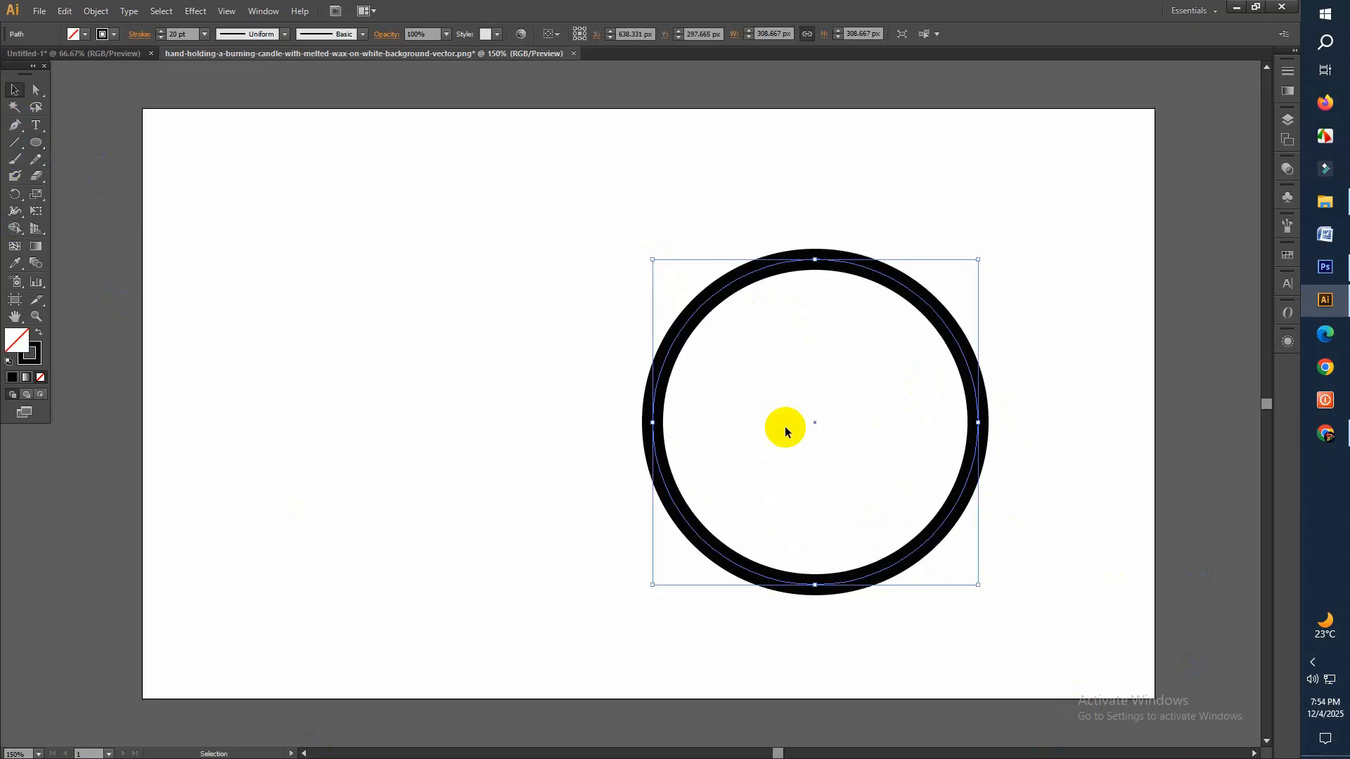
left_click_drag(816, 424, 929, 394)
left_click(717, 534)
Expand the circle's fill and stroke into a filled ring shape
left_click_drag(777, 211, 1069, 569)
left_click(98, 11)
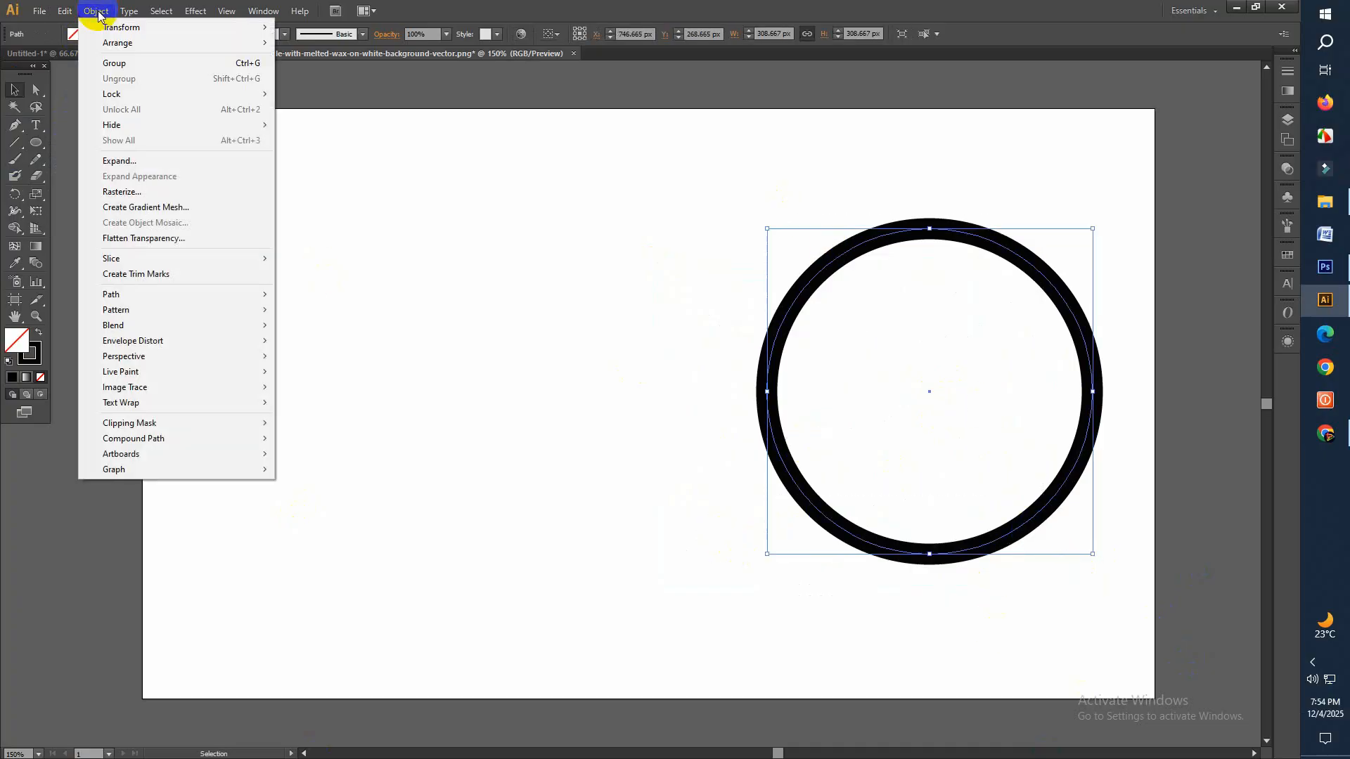
left_click(110, 158)
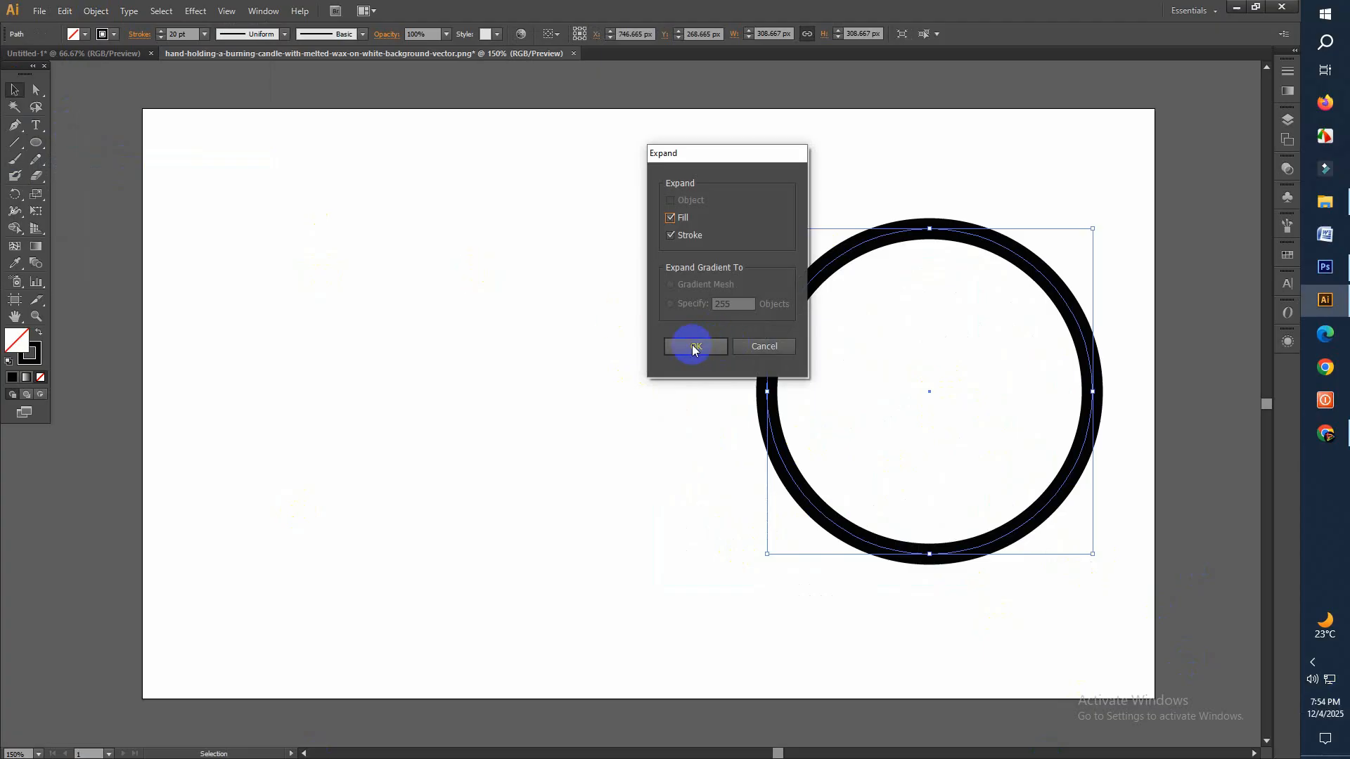
left_click(693, 349)
left_click(661, 488)
Draw a black vertical rectangle about 34 px wide and 294 px high on the empty left part of the artboard
left_click(12, 243)
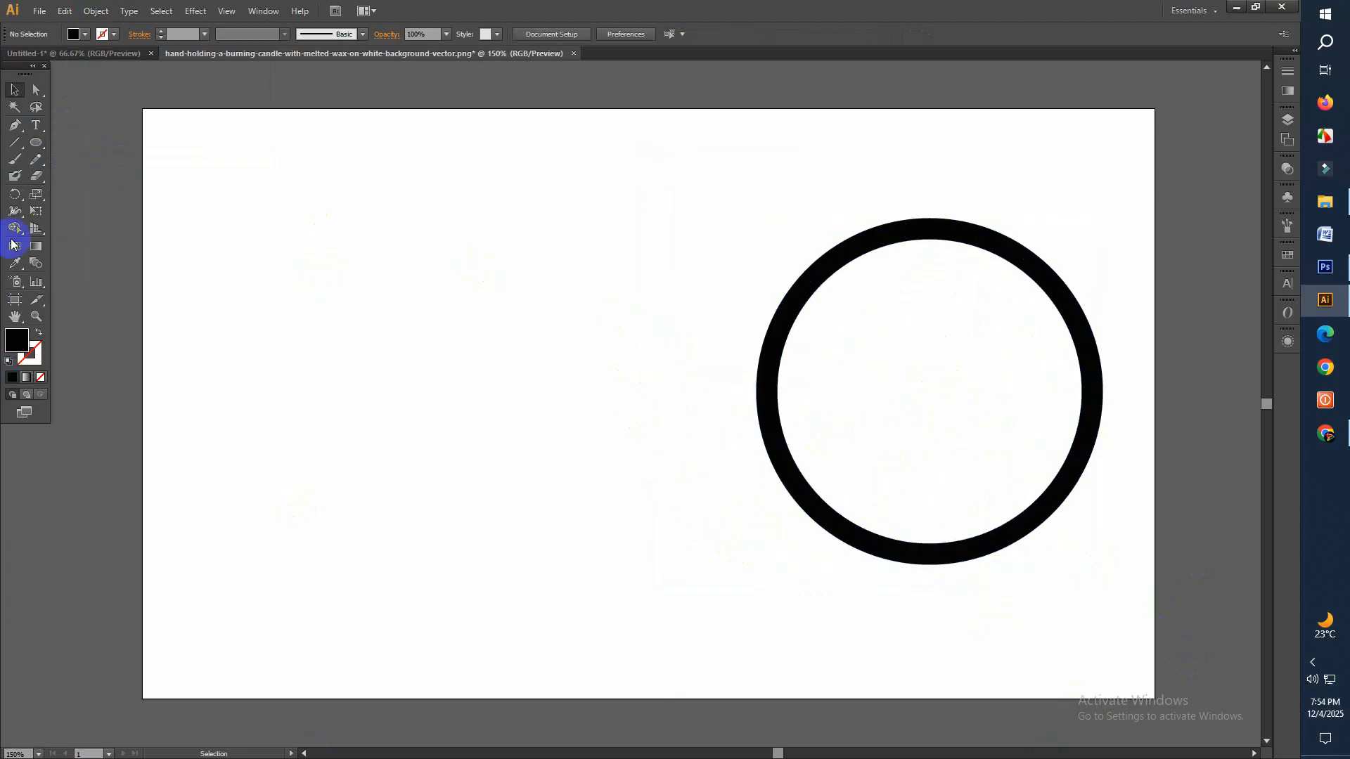
left_click_drag(36, 149, 111, 149)
left_click_drag(215, 198, 253, 507)
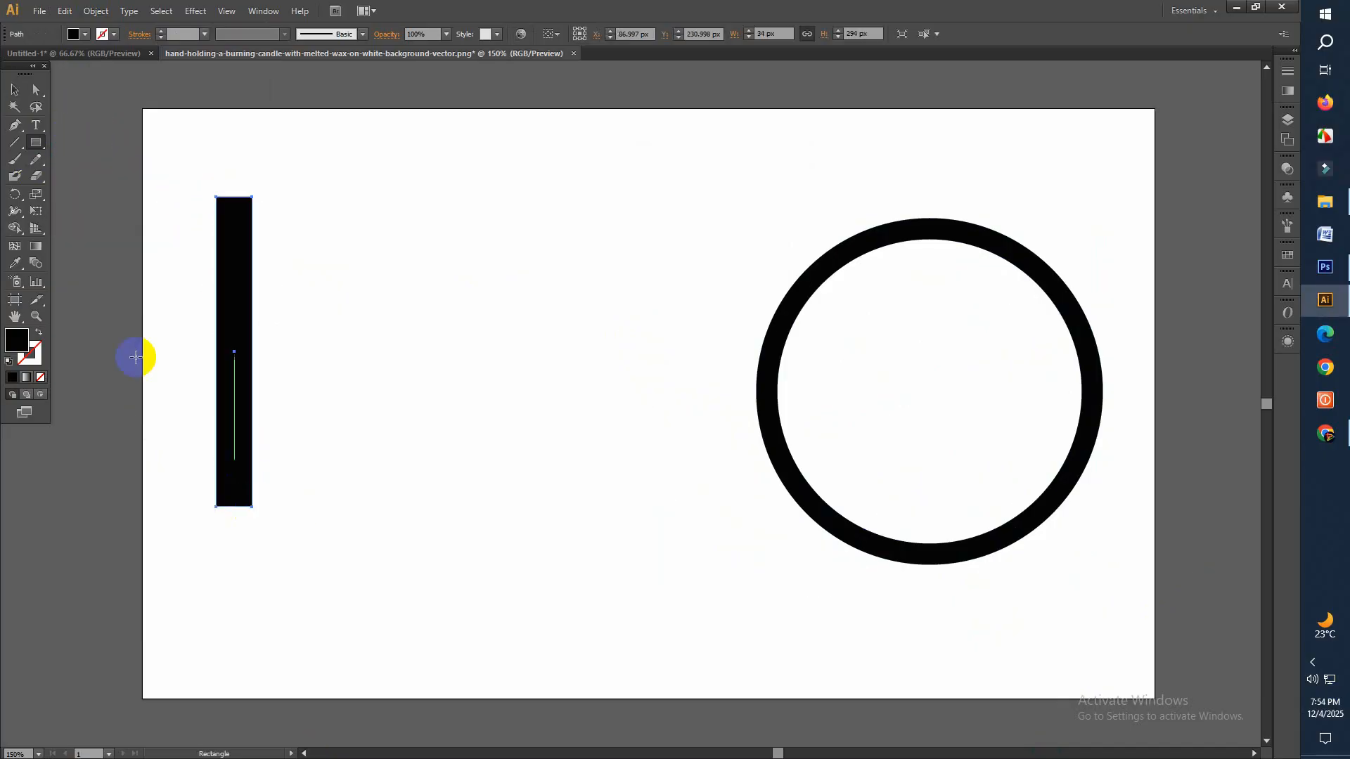
Duplicate the vertical bar by pasting a copy in front, and place the copy just right of the original
left_click(62, 15)
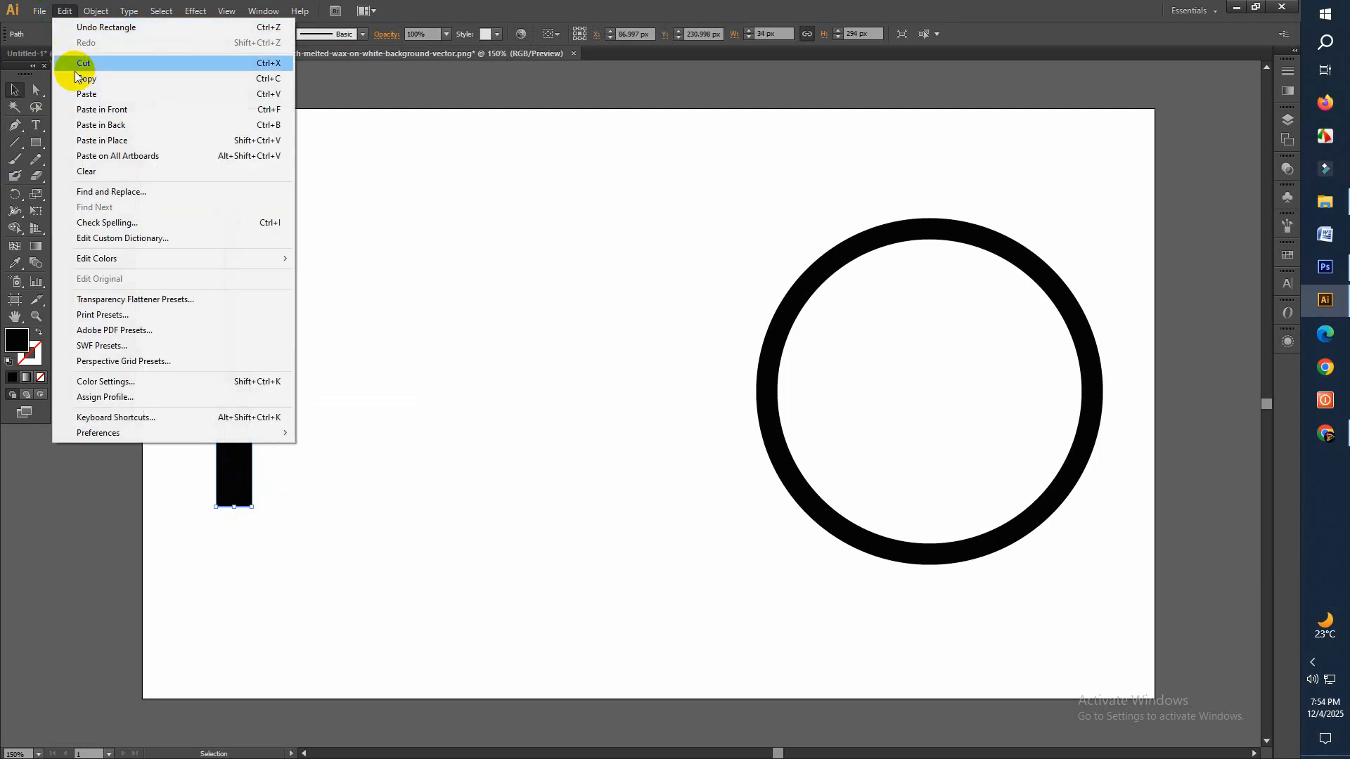
left_click(92, 78)
left_click(63, 11)
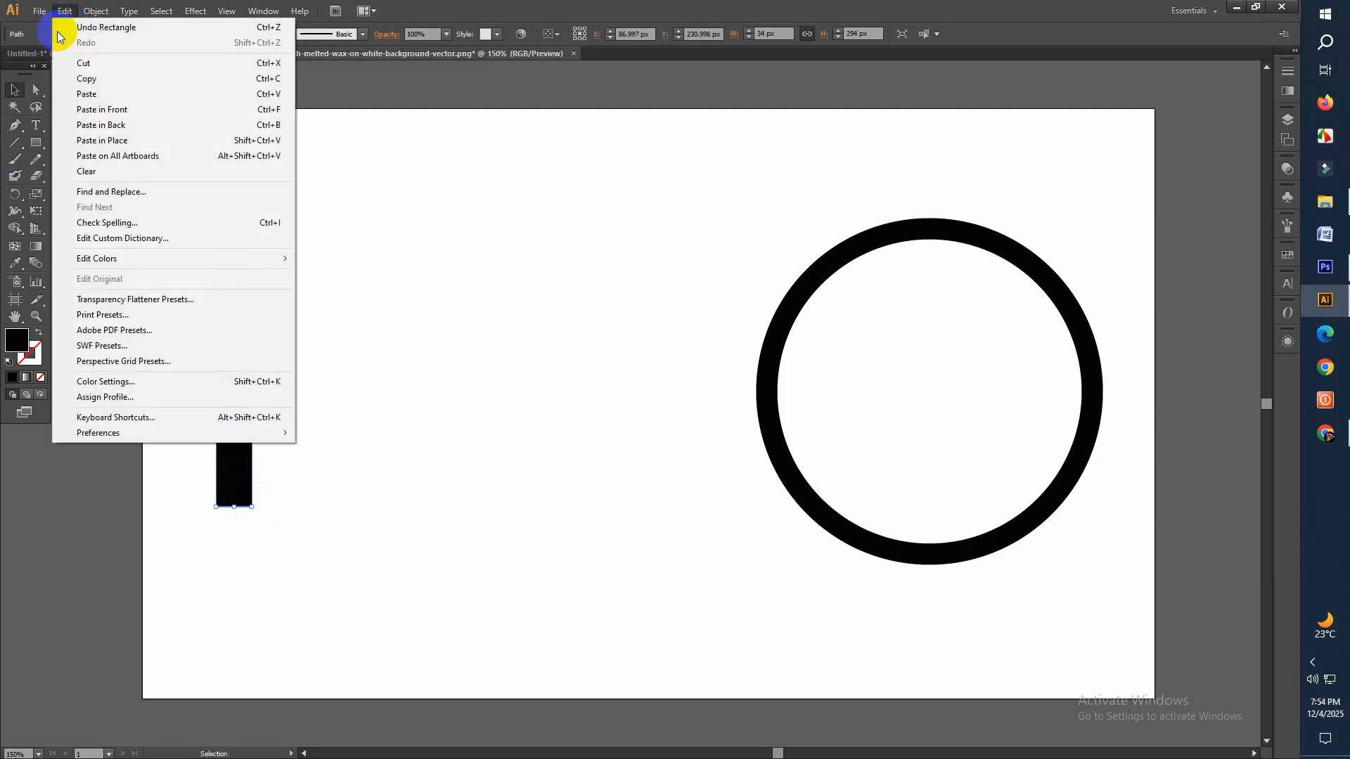
left_click(135, 107)
left_click_drag(229, 349, 333, 361)
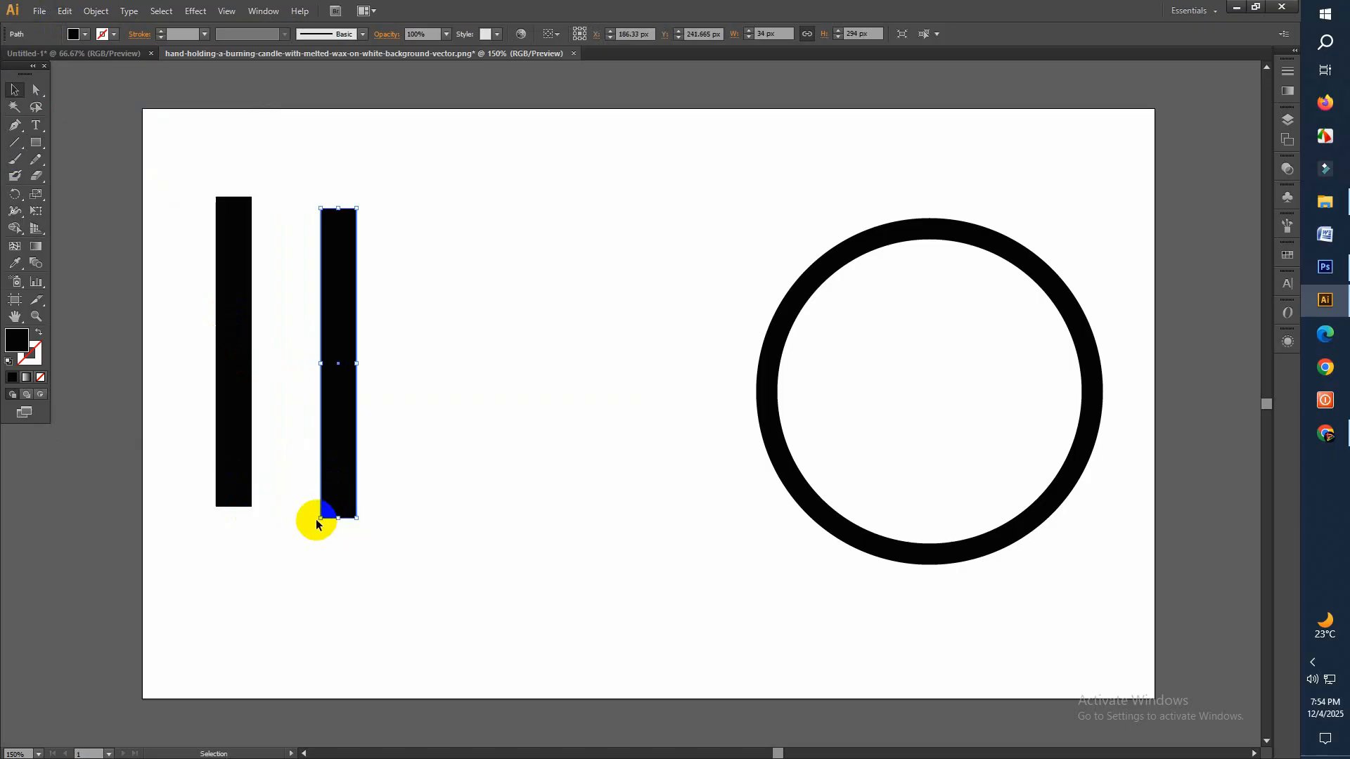
Rotate the copied bar to slope diagonally down to the right and place it across the vertical bar's upper part
left_click(320, 525)
left_click(331, 469)
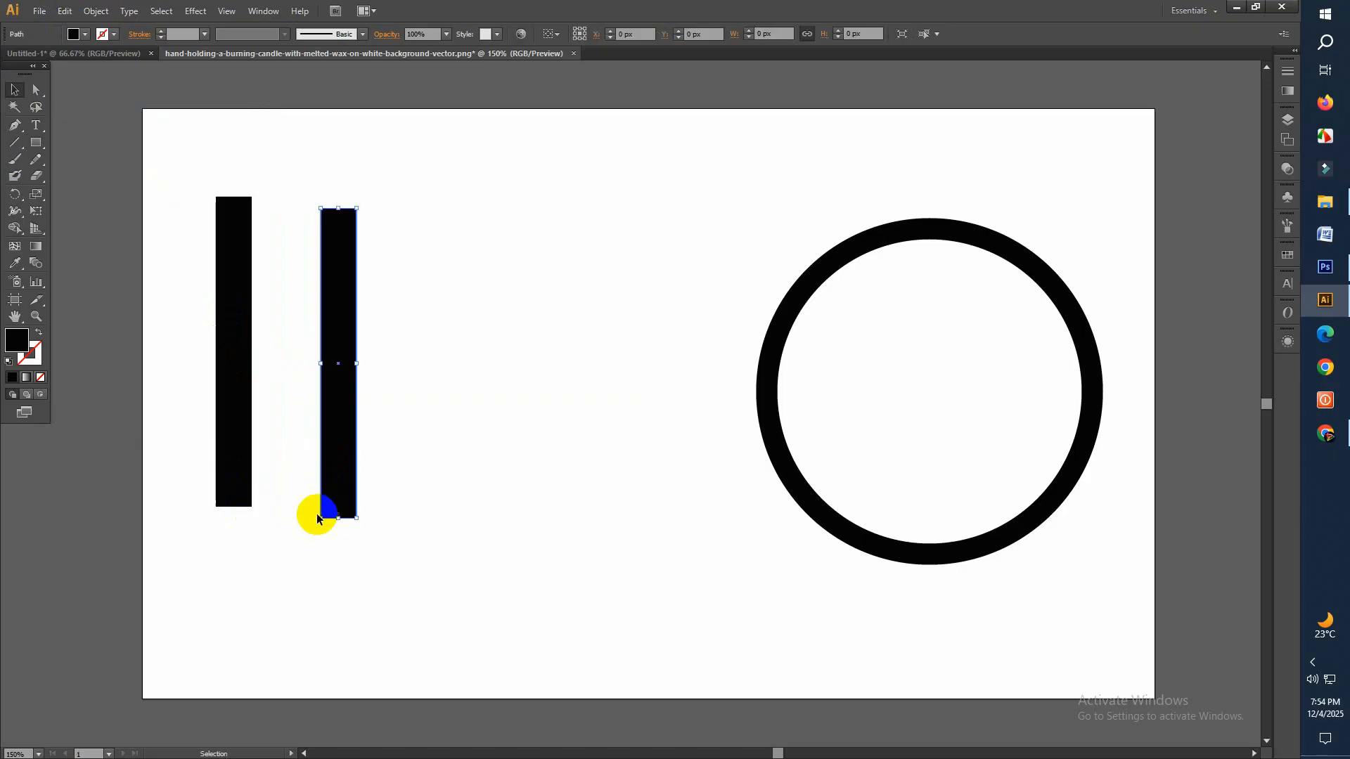
left_click_drag(315, 520, 467, 506)
left_click_drag(368, 389, 301, 342)
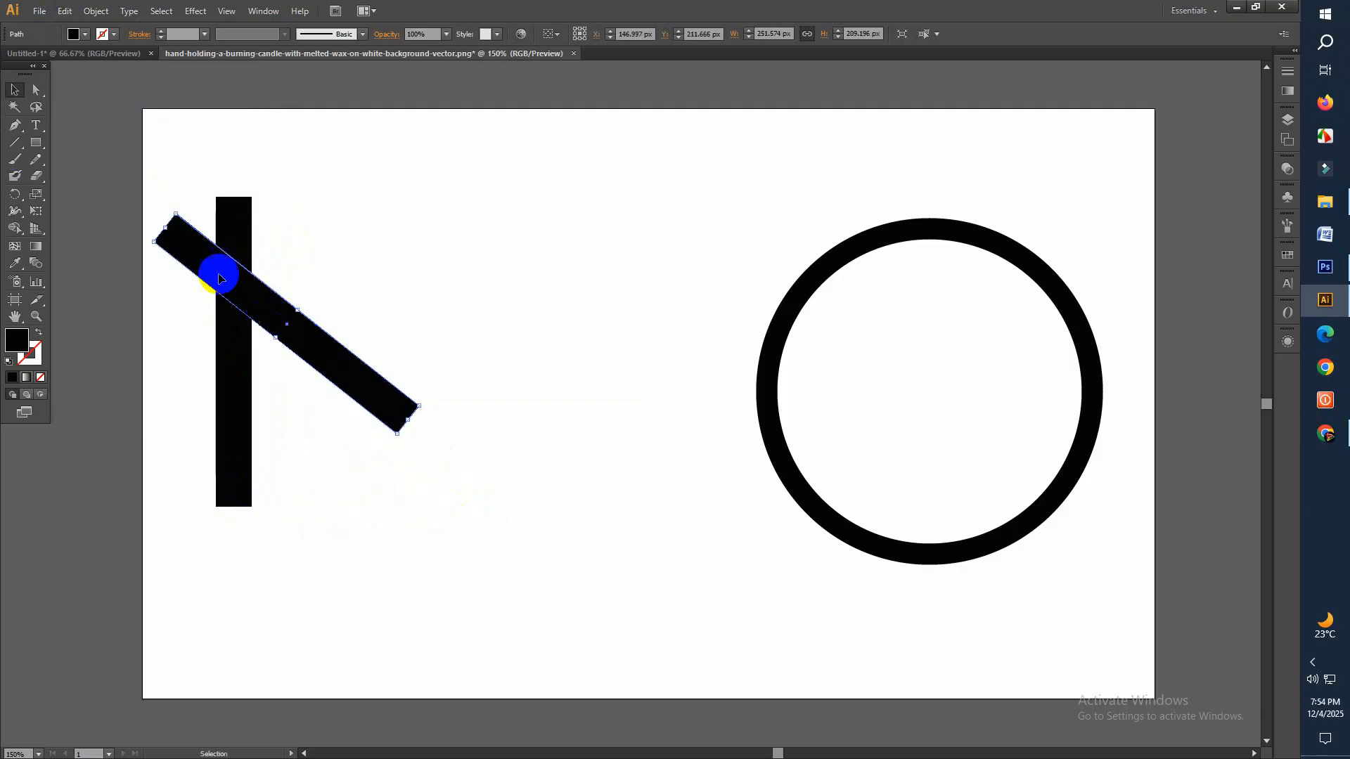
Group the vertical and diagonal bars
left_click_drag(151, 173, 239, 266)
right_click(240, 266)
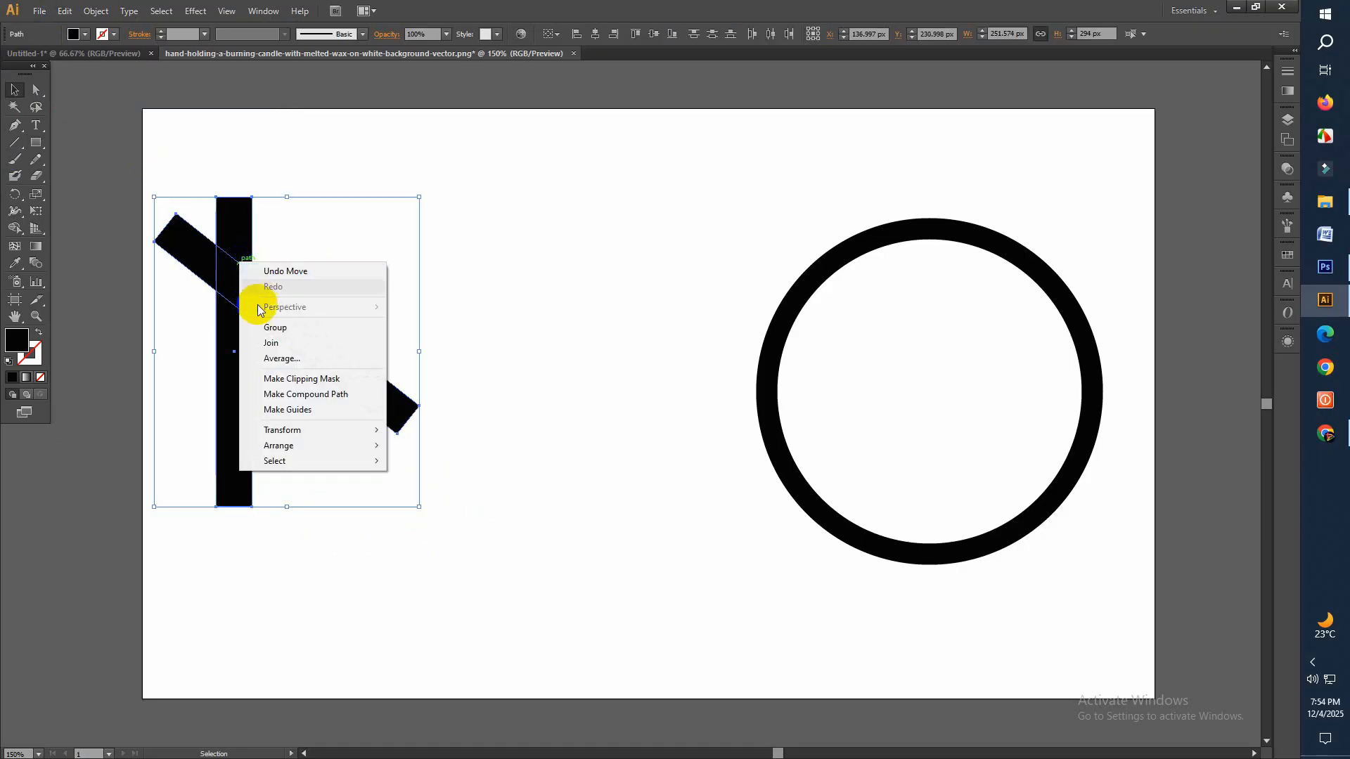
left_click(274, 324)
Reflect a left-right mirrored copy of the bar group and move it right so the diagonals cross in an M shape
right_click(236, 298)
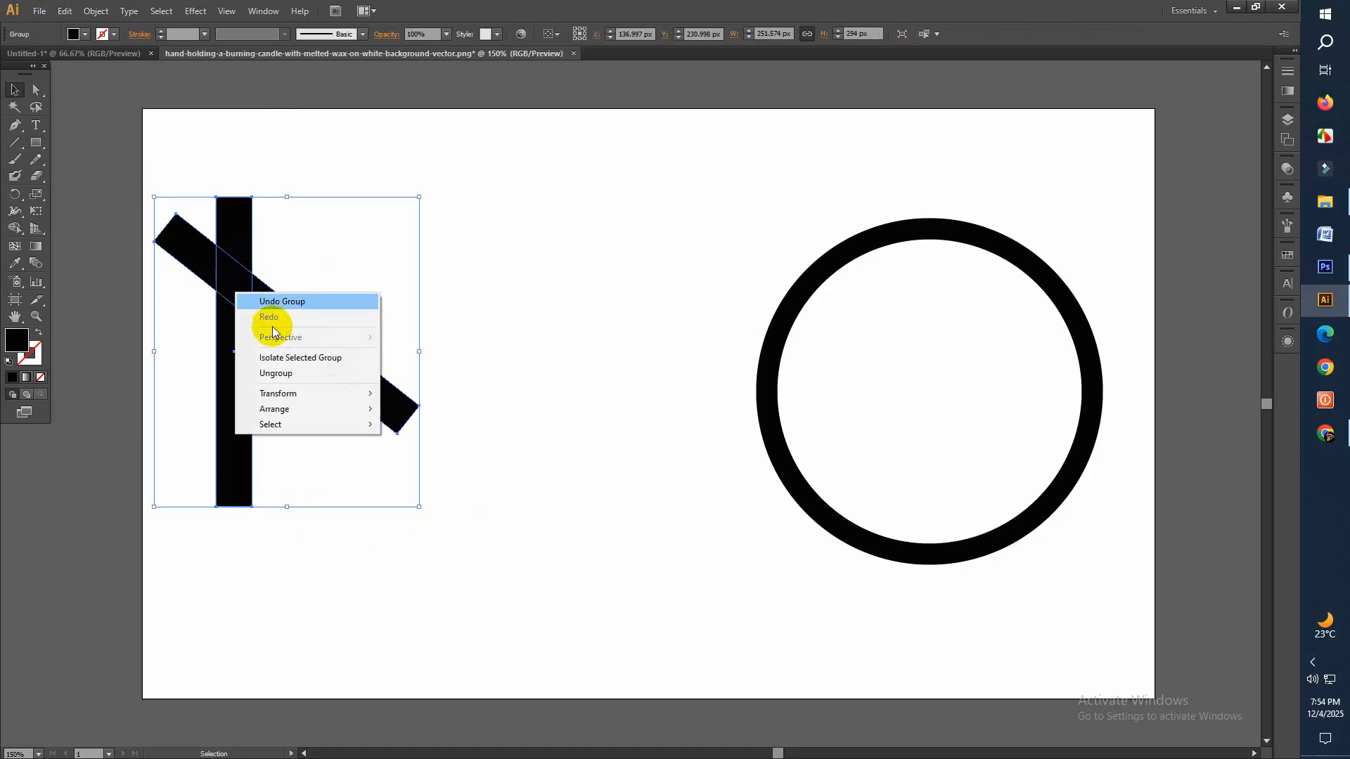
mouse_move(291, 398)
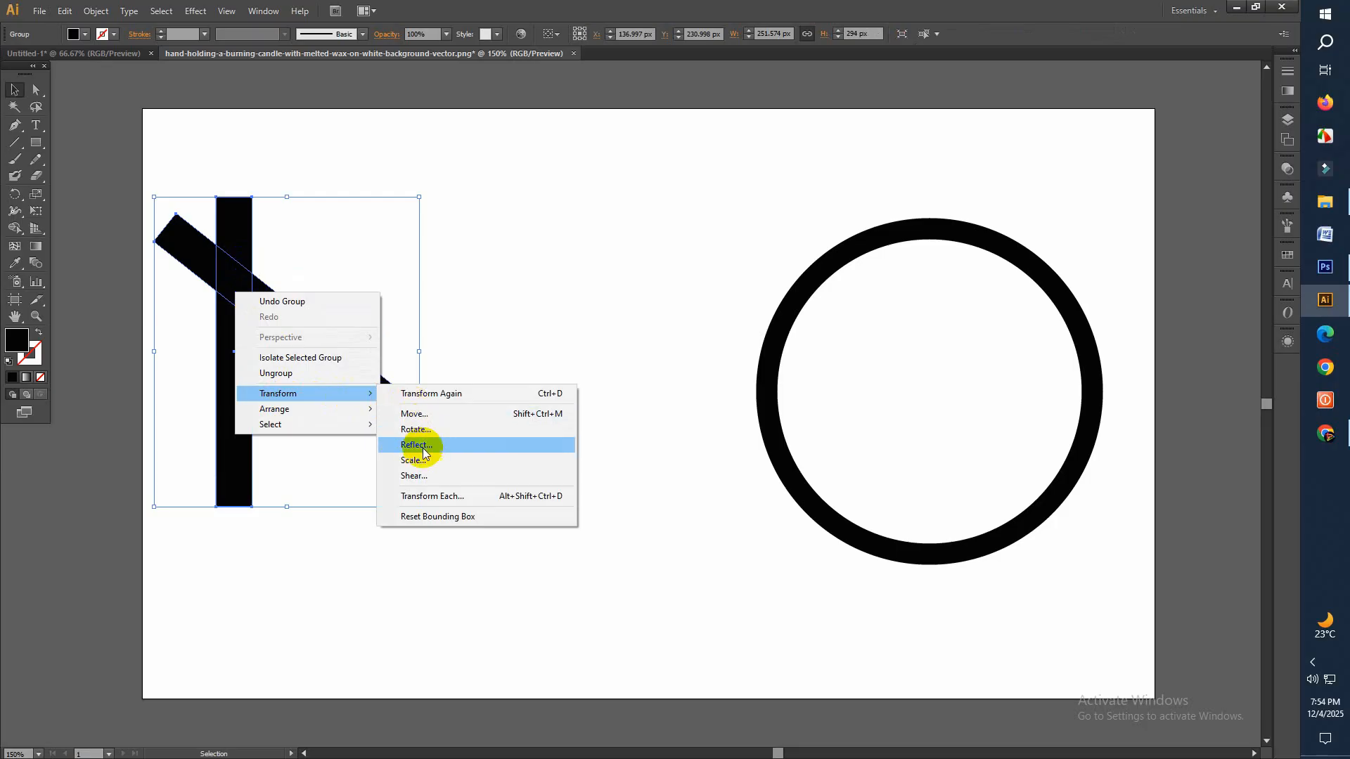
left_click(416, 444)
left_click(182, 361)
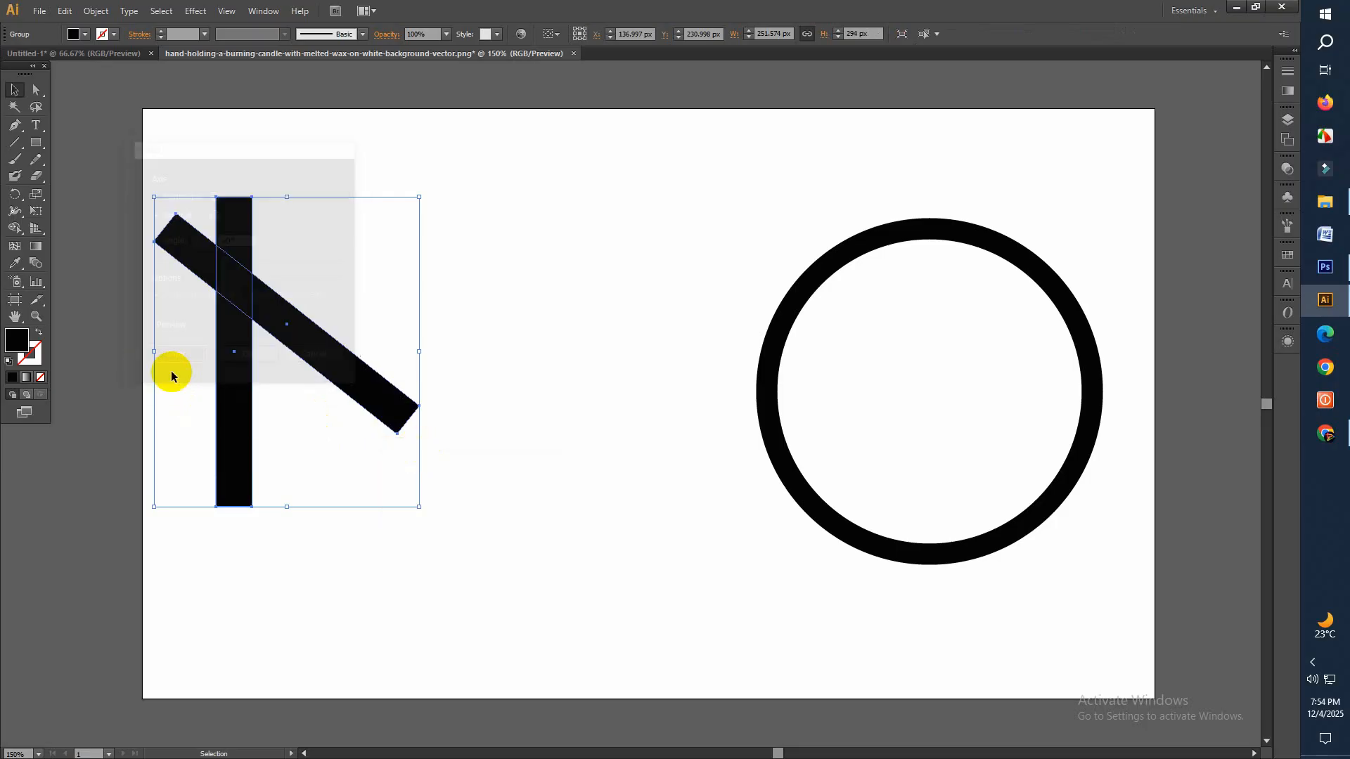
left_click_drag(273, 339, 410, 335)
Duplicate both bar groups by pasting a copy in front, and move the copy below so it overlaps the original M
left_click_drag(142, 175, 460, 353)
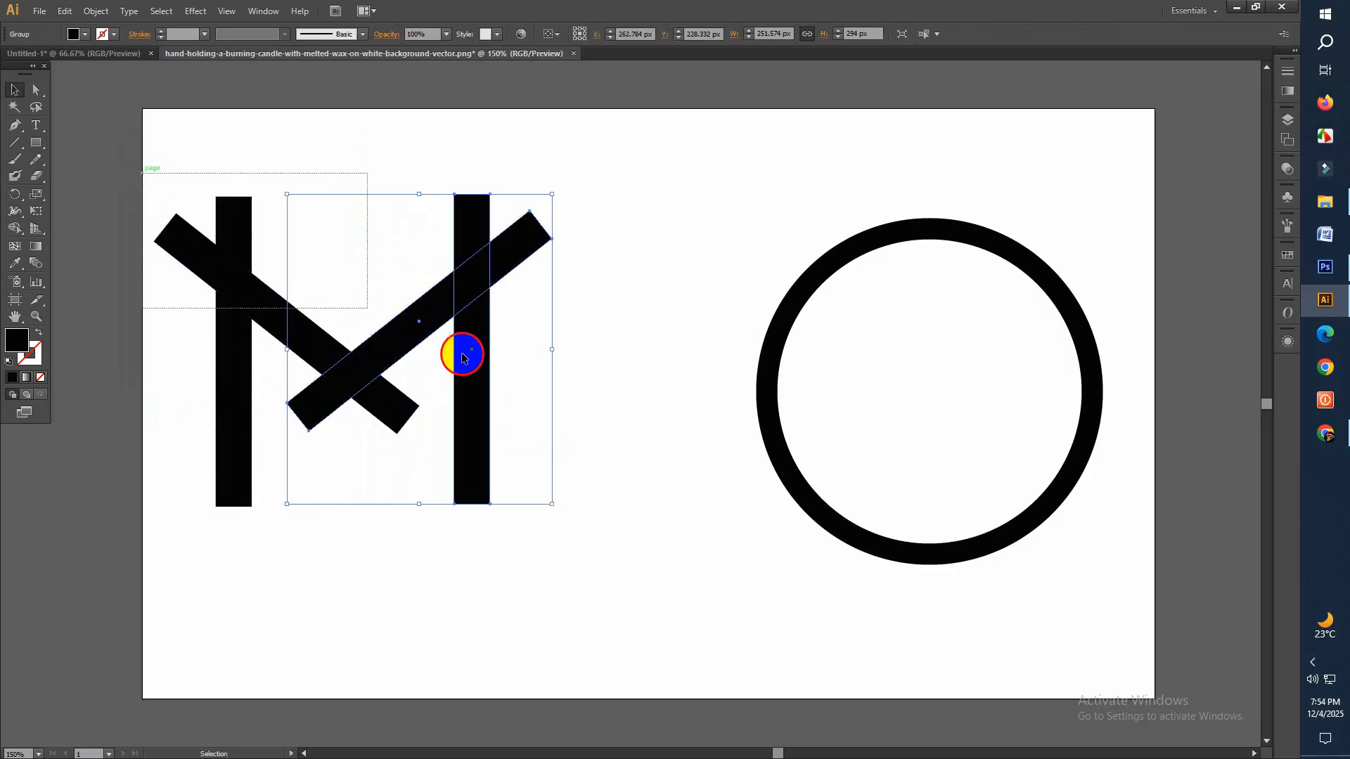
left_click(64, 11)
left_click(85, 77)
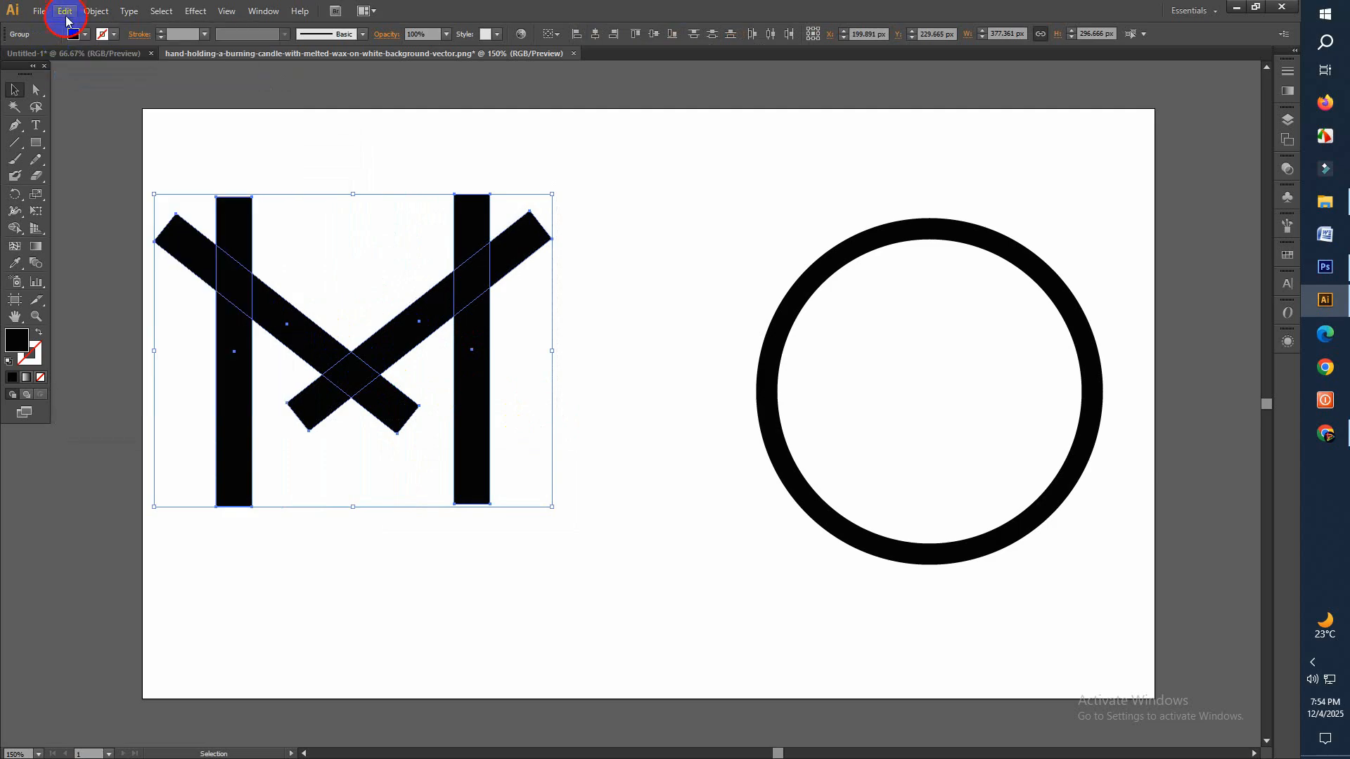
left_click(65, 12)
left_click(113, 106)
left_click_drag(356, 376, 366, 477)
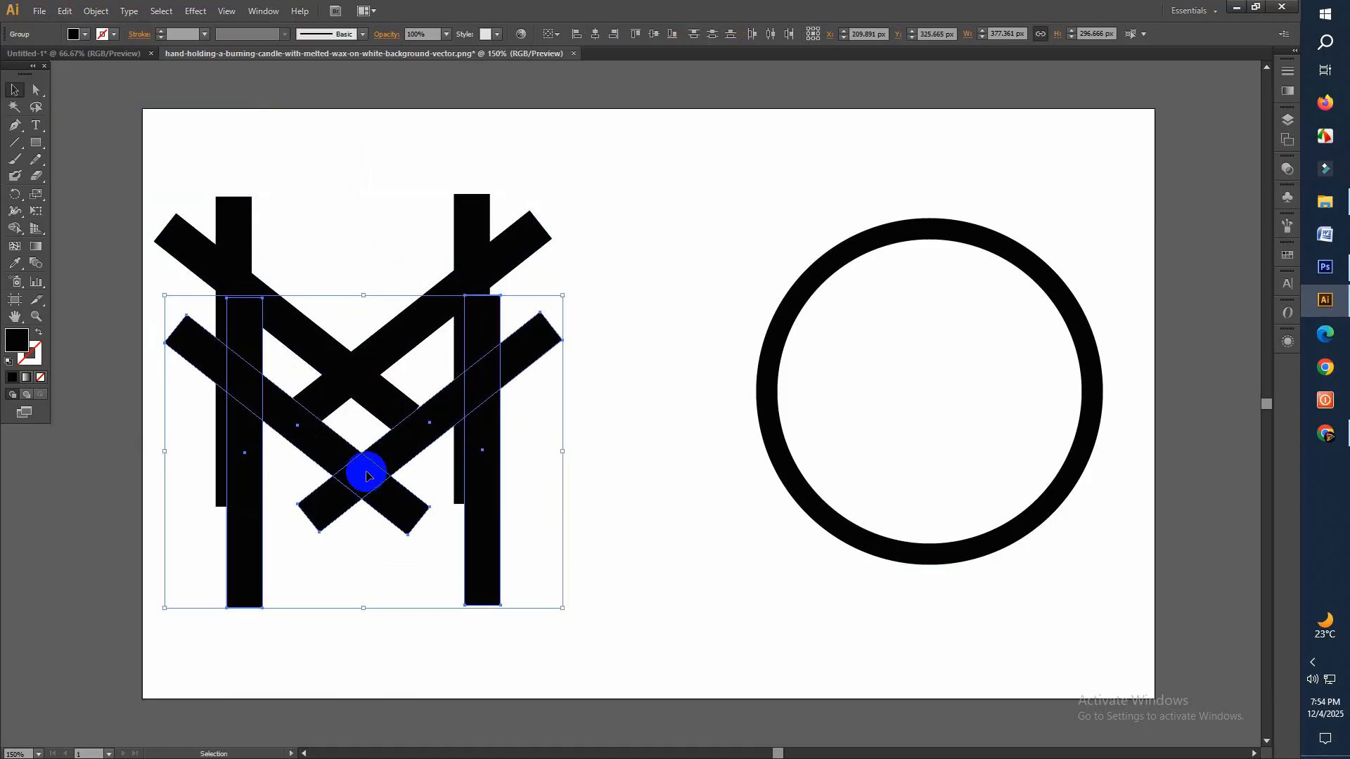
Nudge the M copy left and down until its vertical bars line up with those of the original
key("Left")
key("Left")
key("Left")
key("Left")
key("Left")
key("Left")
key("Left")
key("Left")
key("Left")
key("Down")
key("Down")
key("Down")
key("Down")
key("Down")
key("Down")
key("Down")
key("Down")
key("Down")
key("Down")
key("Down")
key("Down")
key("Down")
key("Down")
key("Down")
key("Down")
key("Down")
key("Down")
key("Down")
key("Right")
key("Left")
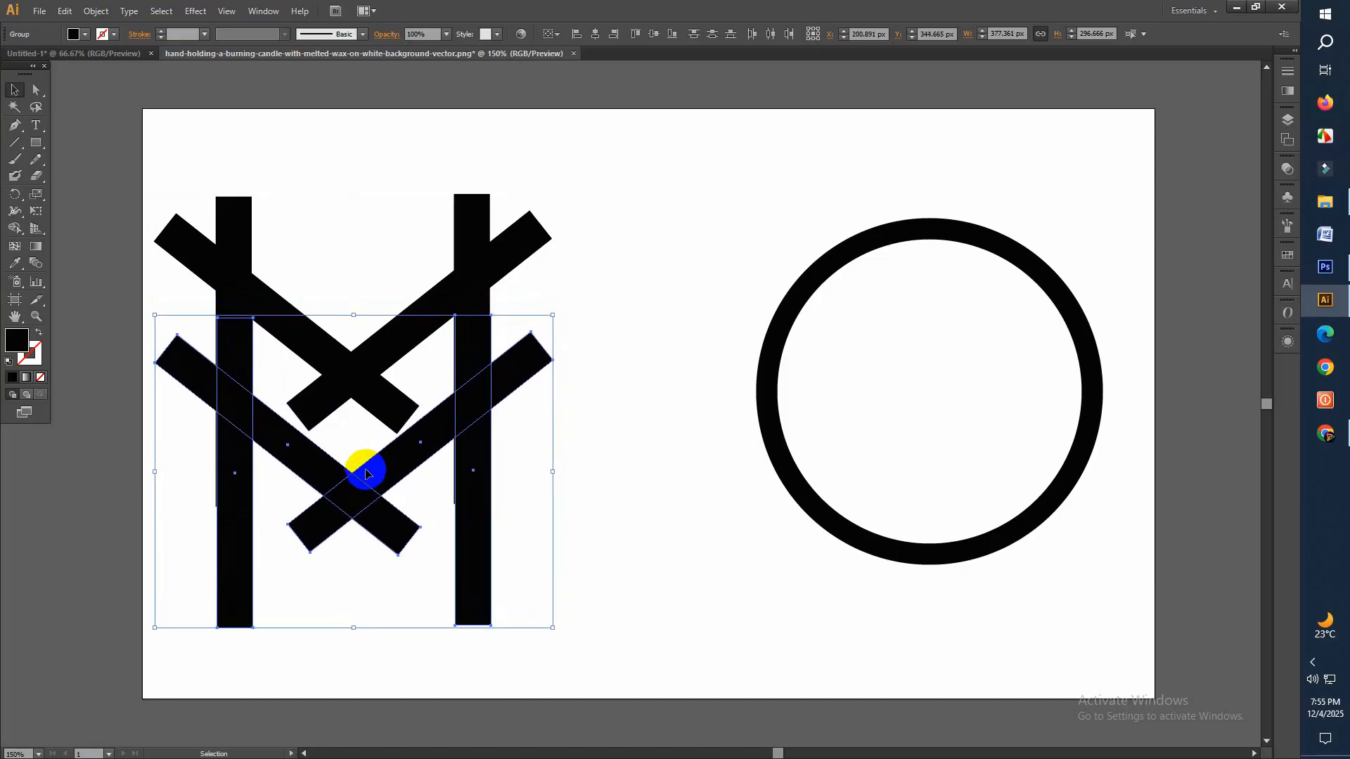
key("Left")
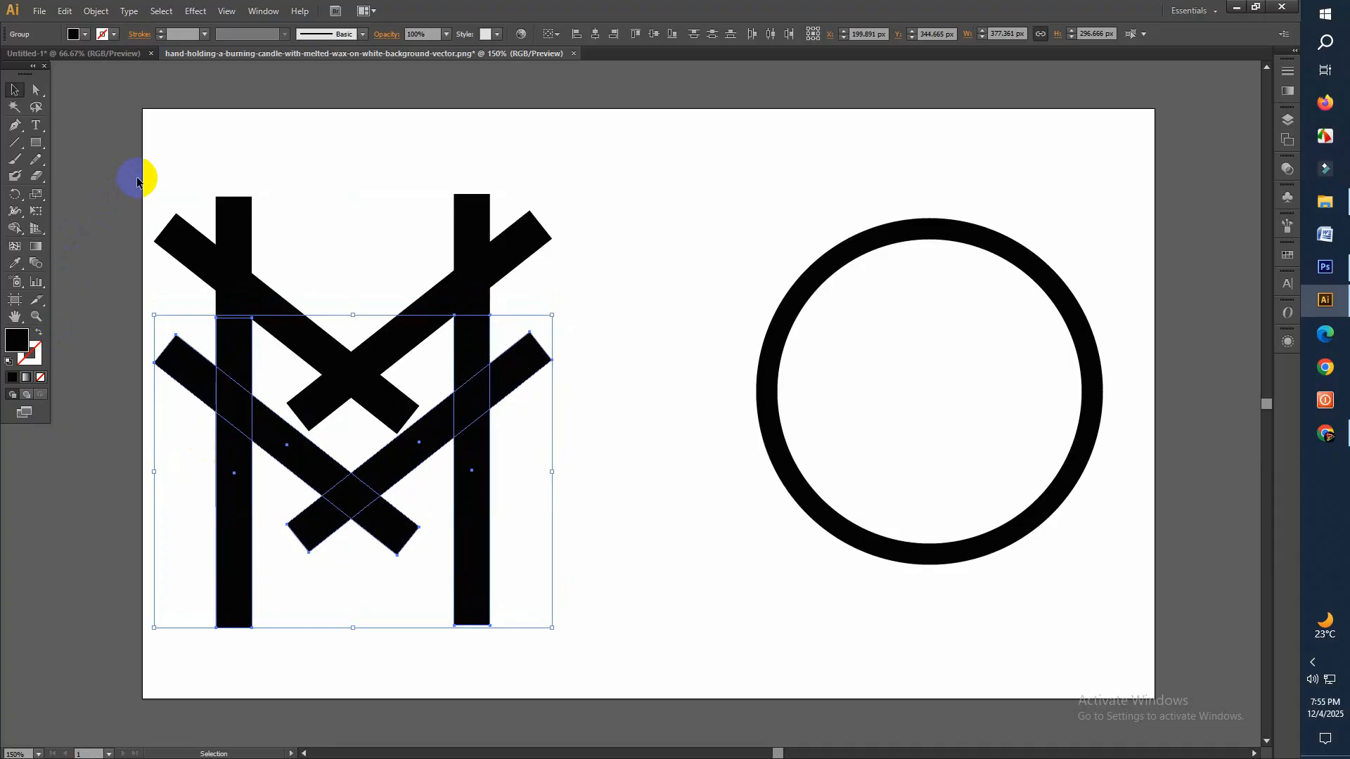
Select both M shapes and remove the overhanging bar ends on their left side with the Shape Builder tool
left_click_drag(138, 181, 559, 614)
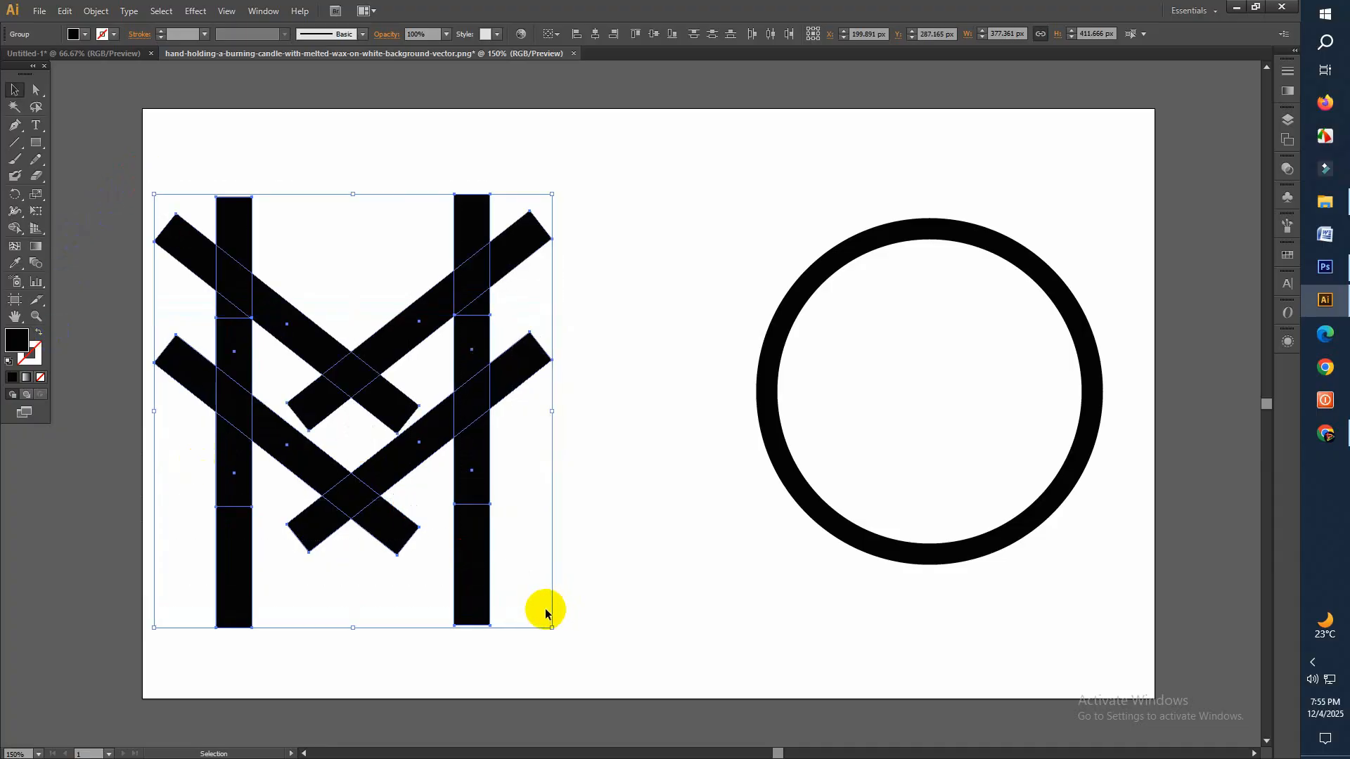
left_click_drag(12, 222, 70, 231)
left_click(180, 238, "alt")
left_click(229, 215, "alt")
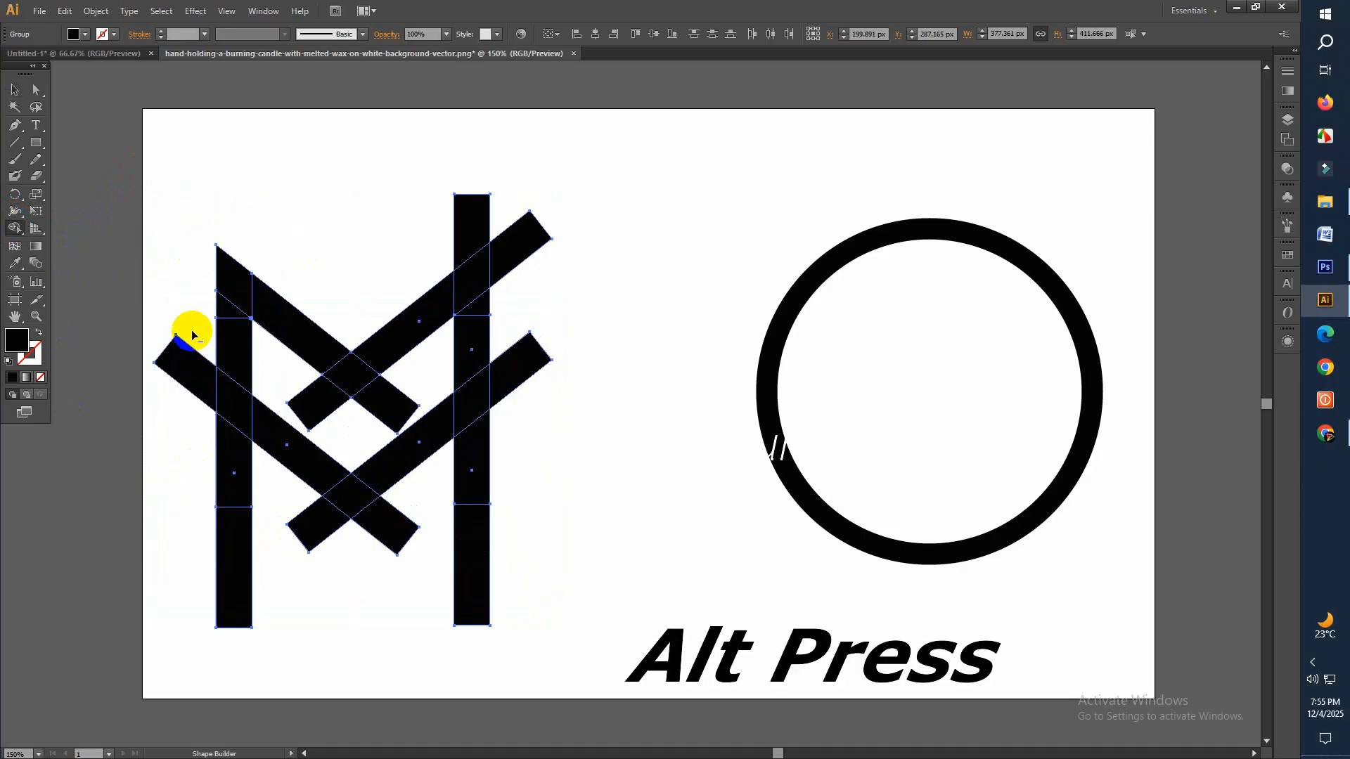
left_click(184, 373, "alt")
Remove the overhanging ends on the right side and below both diagonal crossings with the Shape Builder tool
mouse_move(408, 237)
left_mouse_down()
mouse_move(491, 213)
mouse_move(524, 209)
left_mouse_up()
left_click_drag(525, 209, 558, 271)
left_click_drag(519, 332, 533, 406)
mouse_move(307, 387)
left_mouse_down()
mouse_move(330, 421)
mouse_move(379, 427)
mouse_move(394, 406)
left_mouse_up()
mouse_move(346, 536)
left_mouse_down()
mouse_move(307, 507)
mouse_move(356, 534)
left_mouse_up()
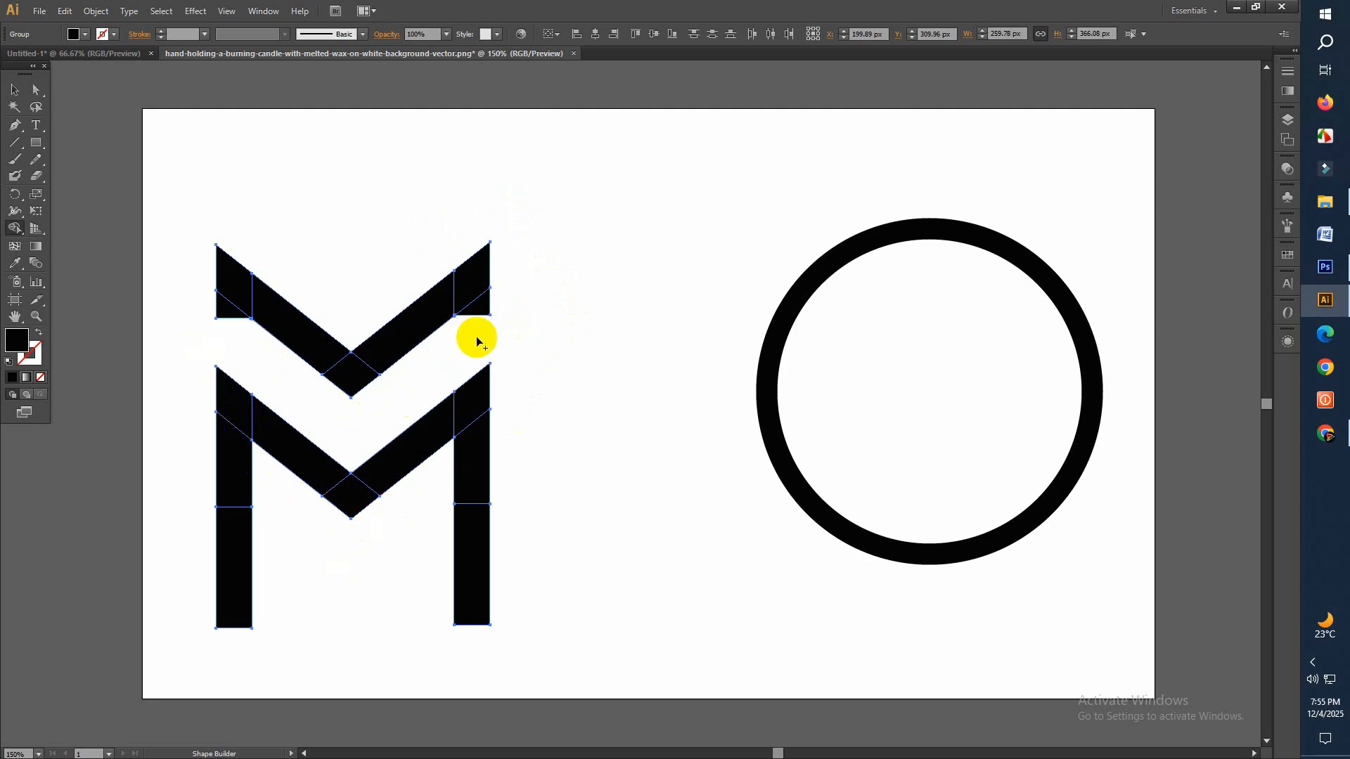
Delete the leftover triangles under the upper chevron's ends, and merge the remaining pieces into a chevron and an M
left_click(224, 310)
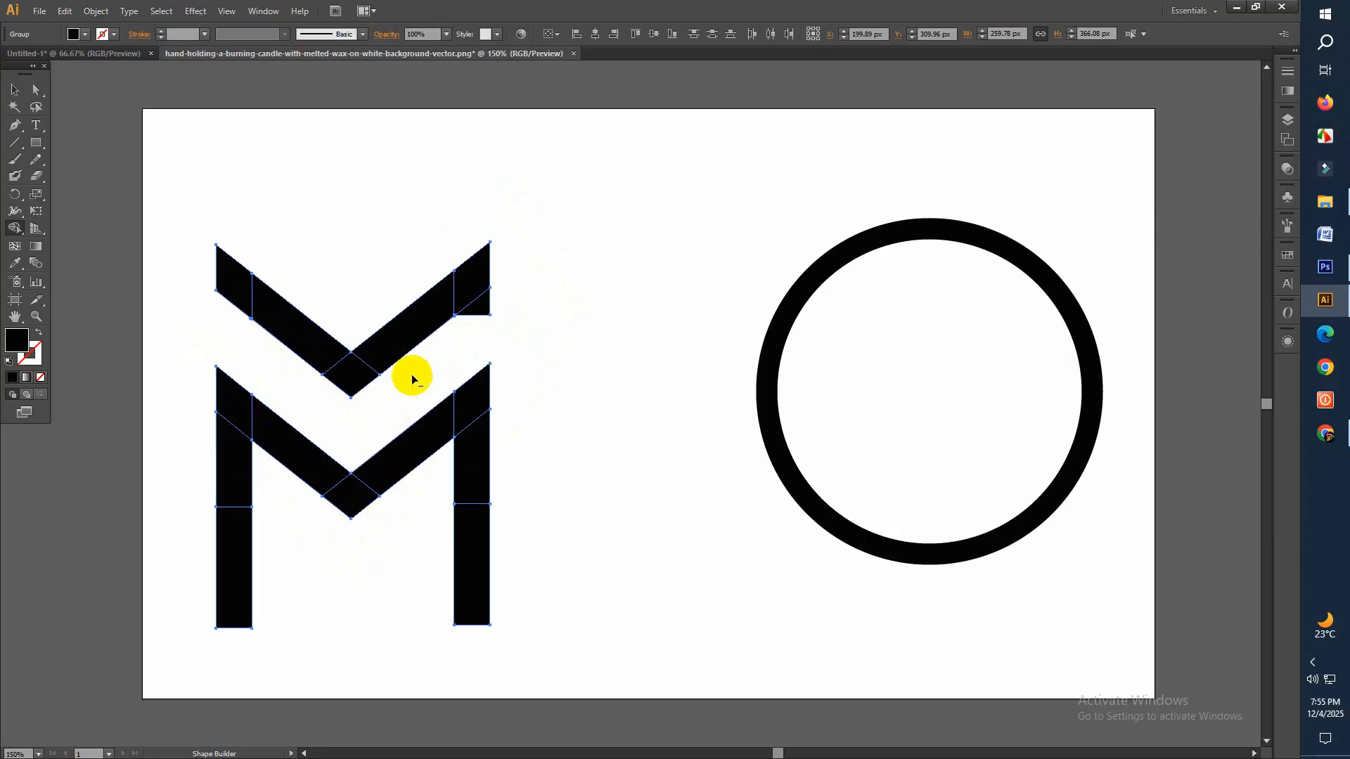
left_click(486, 304, "alt")
mouse_move(253, 298)
left_mouse_down()
mouse_move(352, 372)
mouse_move(478, 293)
left_mouse_up()
mouse_move(239, 407)
left_mouse_down()
mouse_move(348, 496)
mouse_move(471, 413)
mouse_move(466, 540)
left_mouse_up()
left_click_drag(237, 504, 232, 560)
left_click(14, 92)
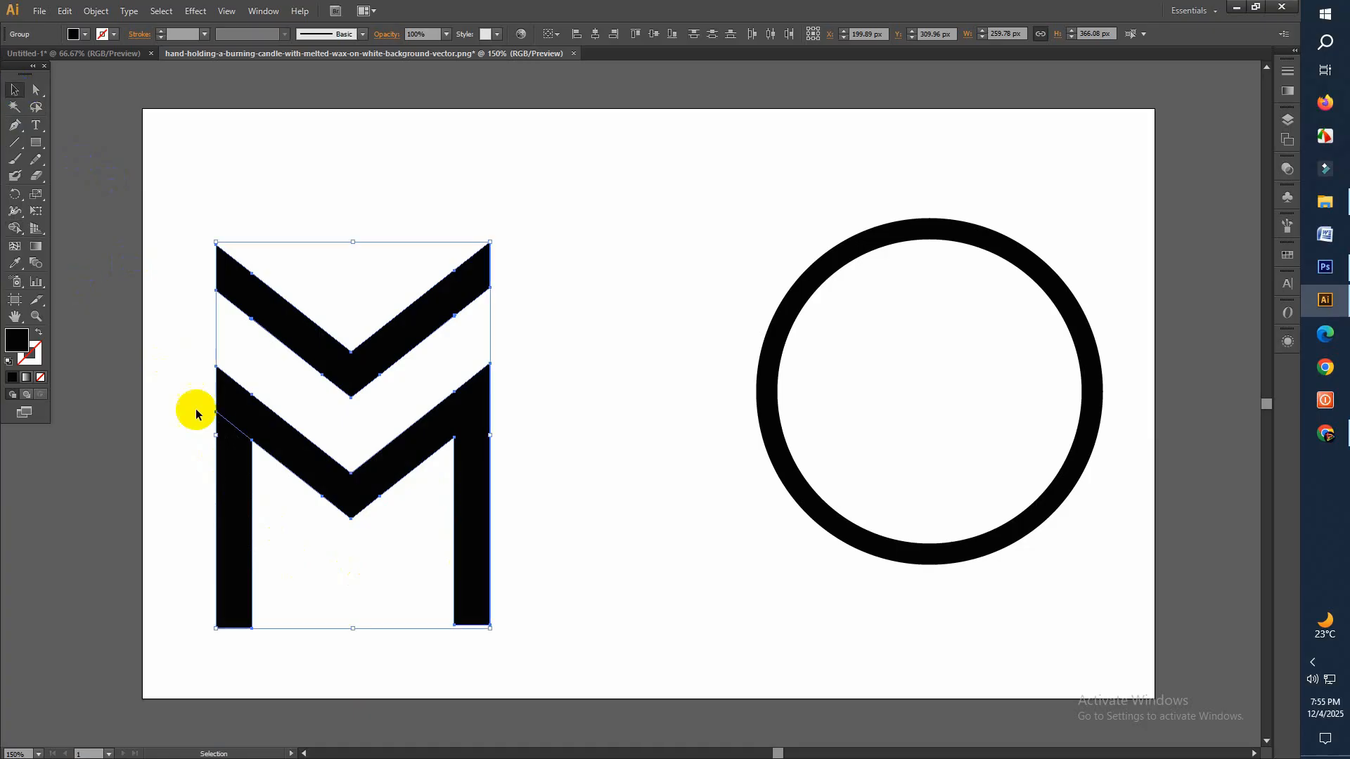
Move the upper chevron straight down to narrow the gap above the M
left_click(424, 468)
left_click(351, 378)
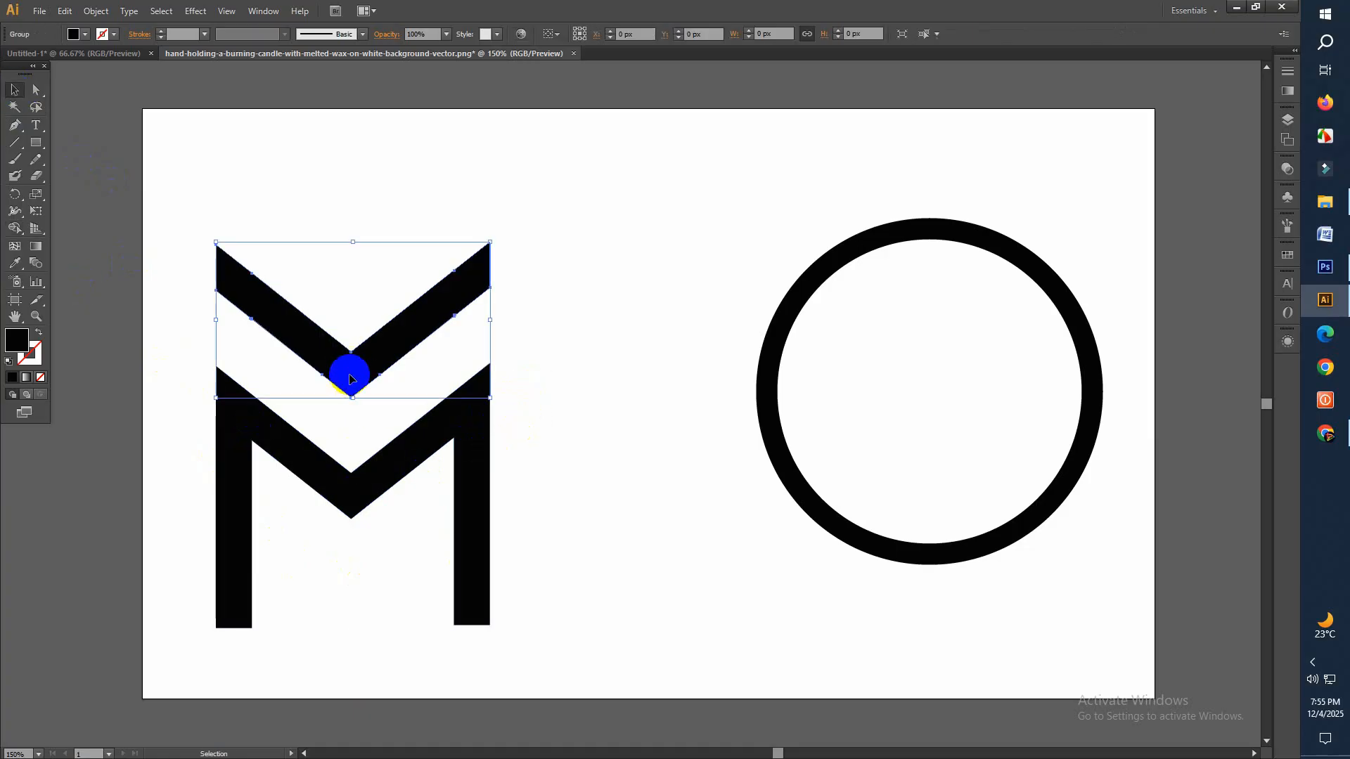
left_click_drag(360, 422, 345, 487)
left_click(356, 546)
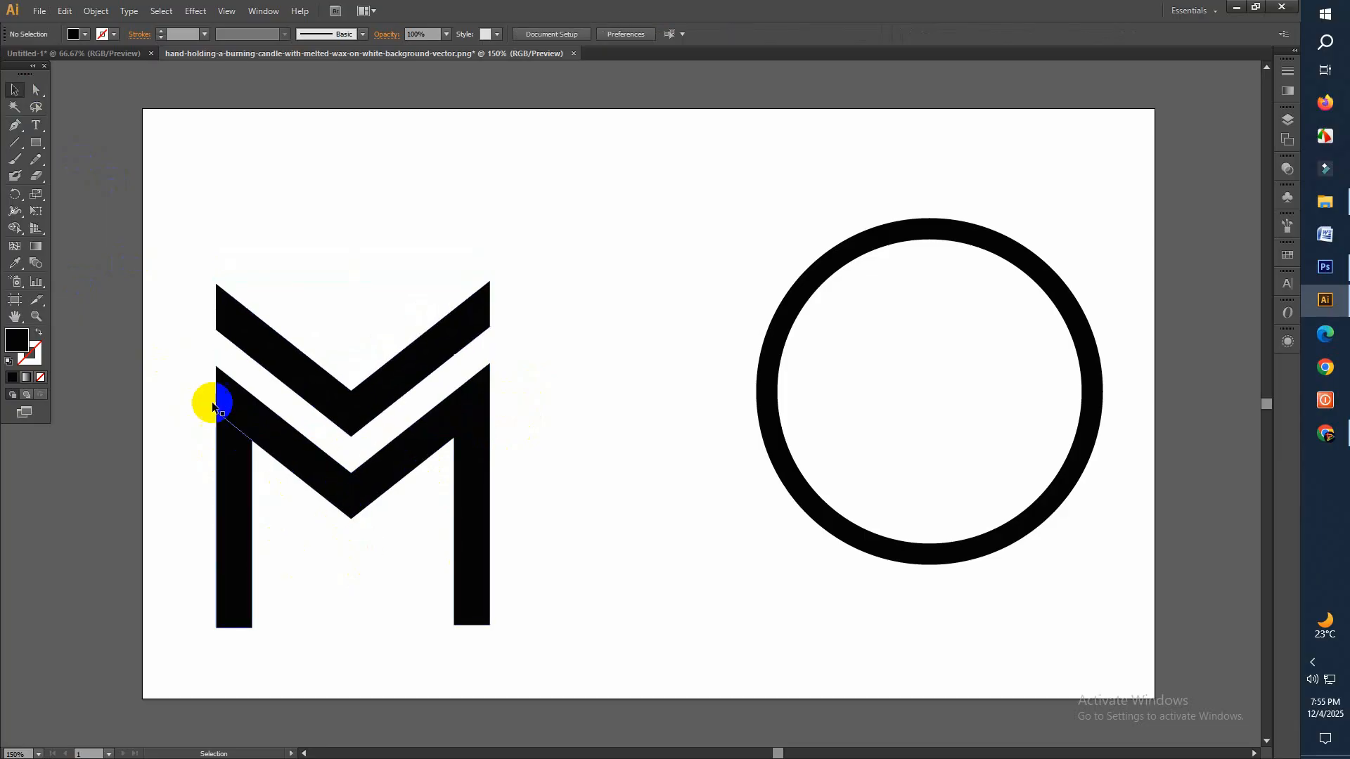
Ungroup the lower M shape
left_click_drag(192, 413, 245, 471)
right_click(233, 437)
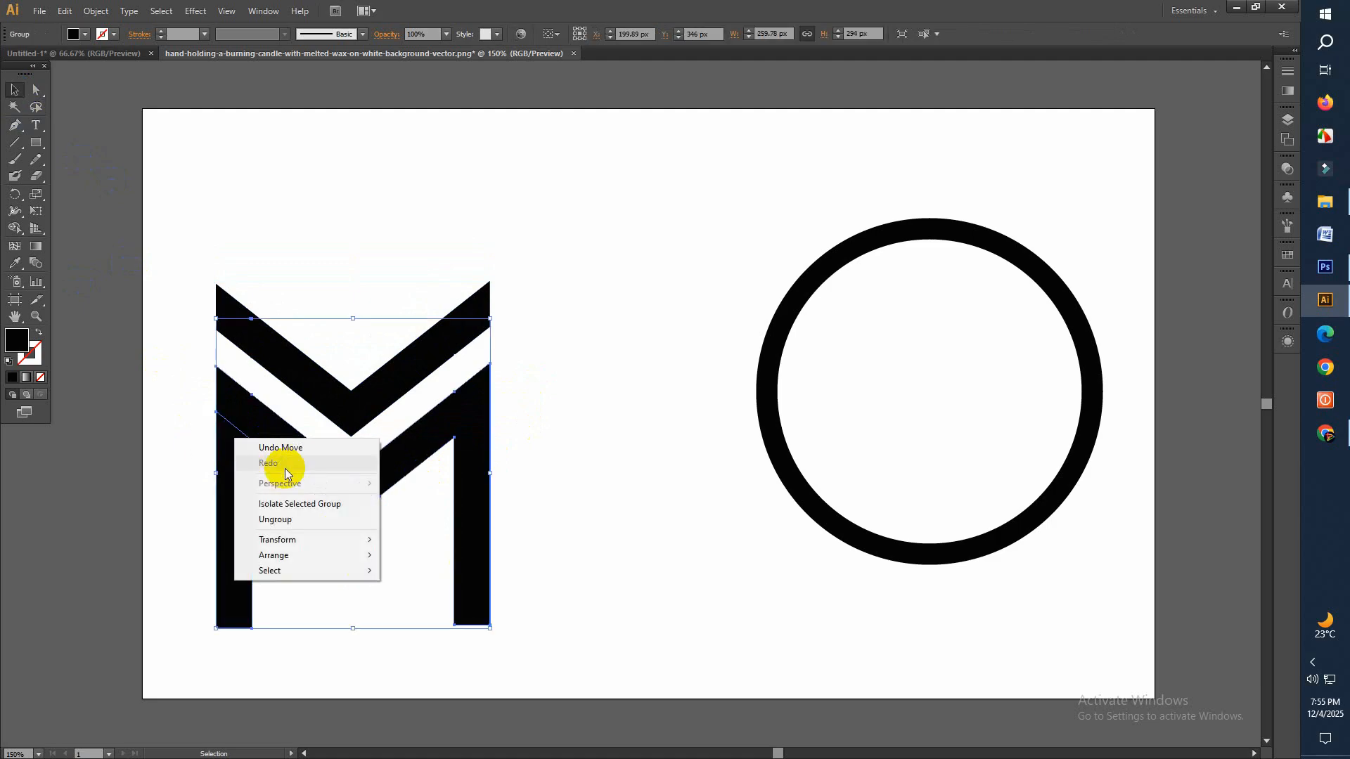
left_click(282, 520)
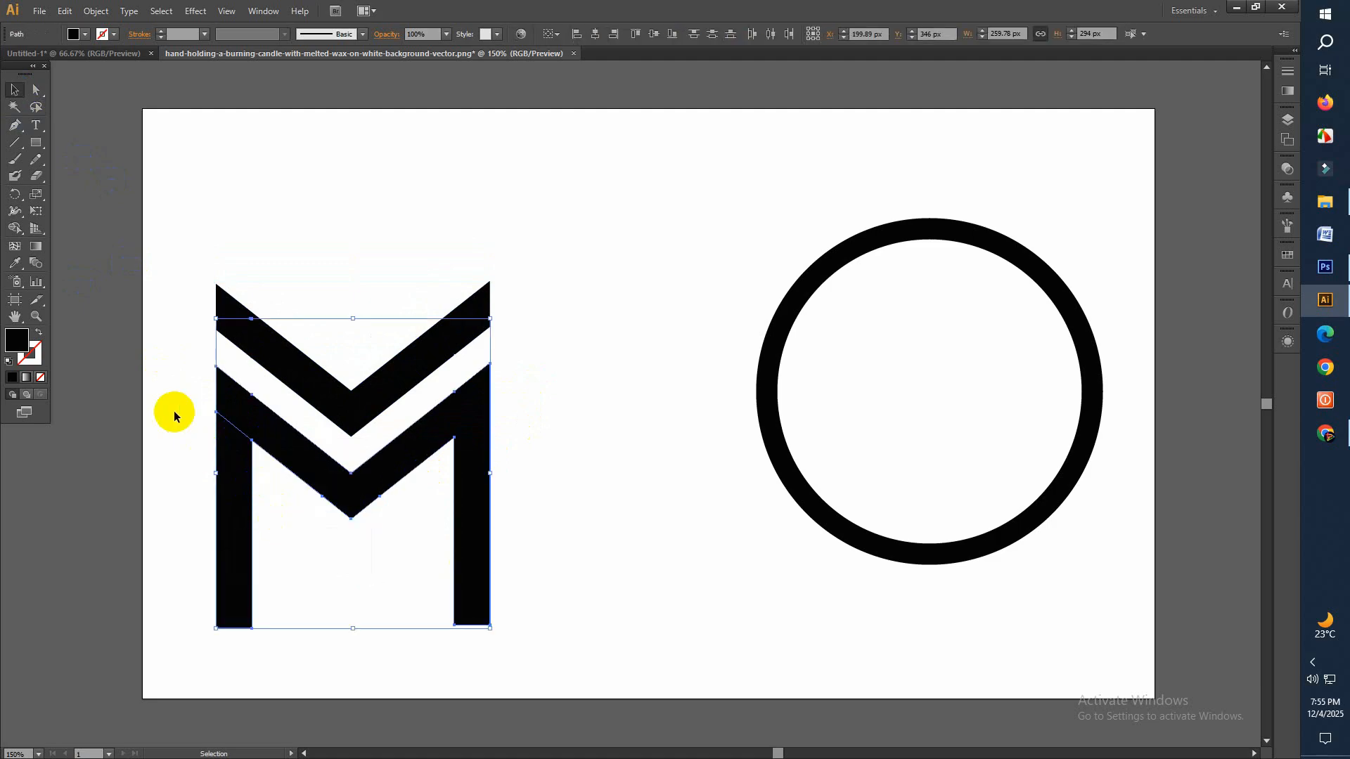
Offset the M's paths by 19 px with miter joins and a miter limit of 4
left_click(96, 15)
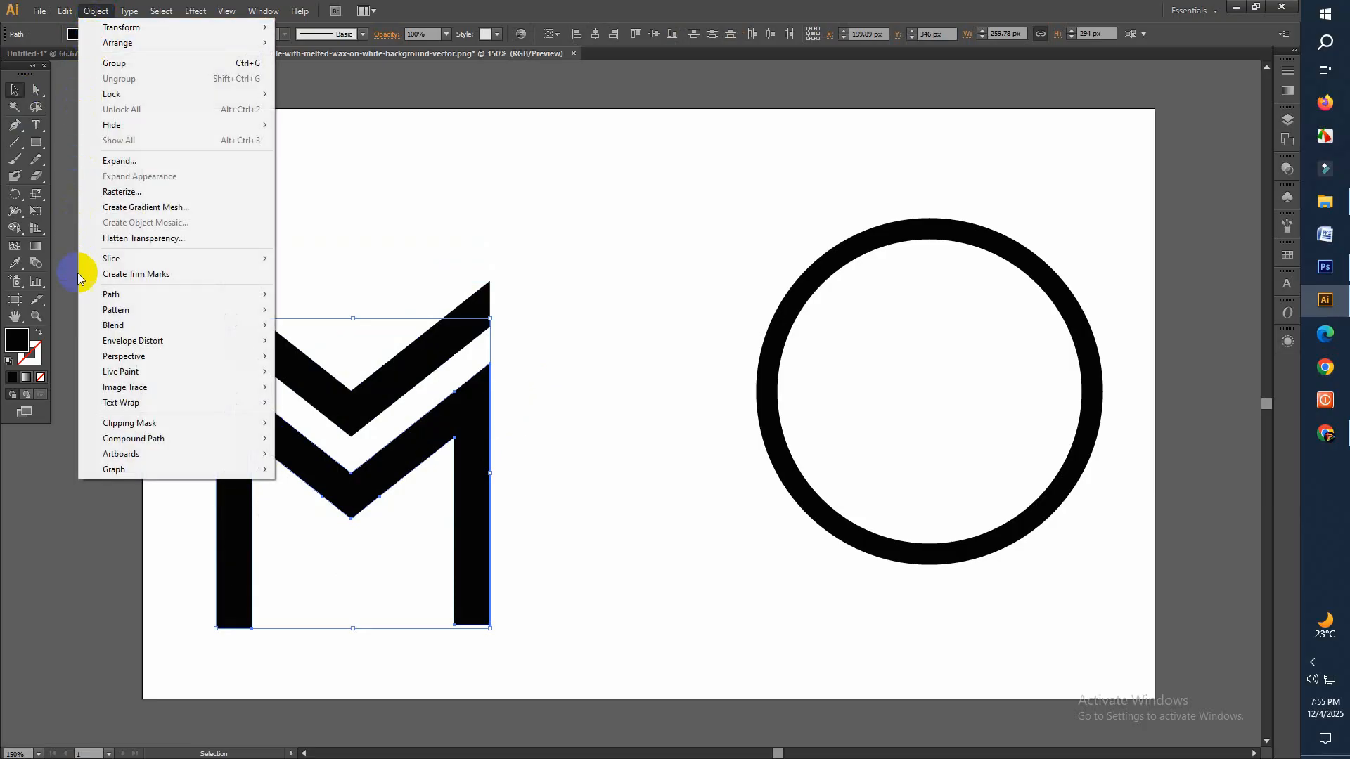
mouse_move(120, 294)
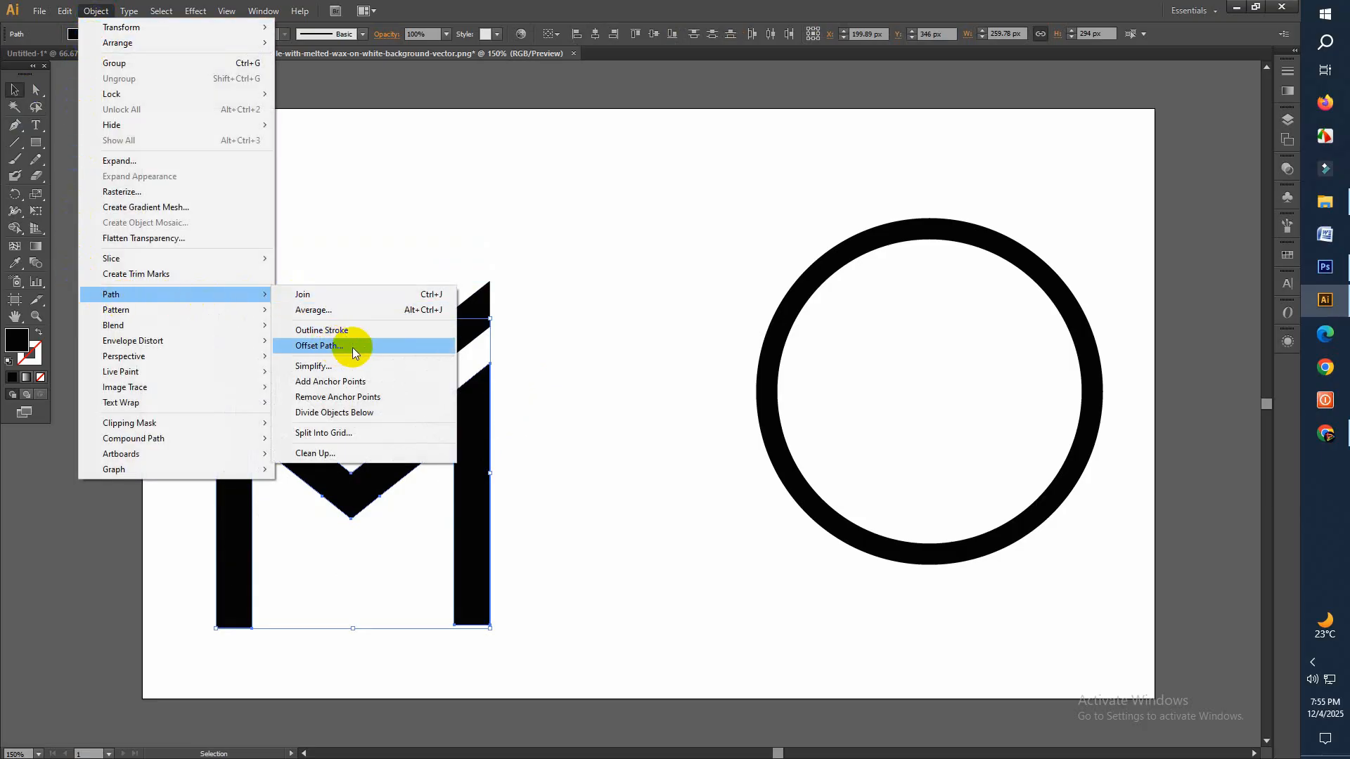
left_click(352, 348)
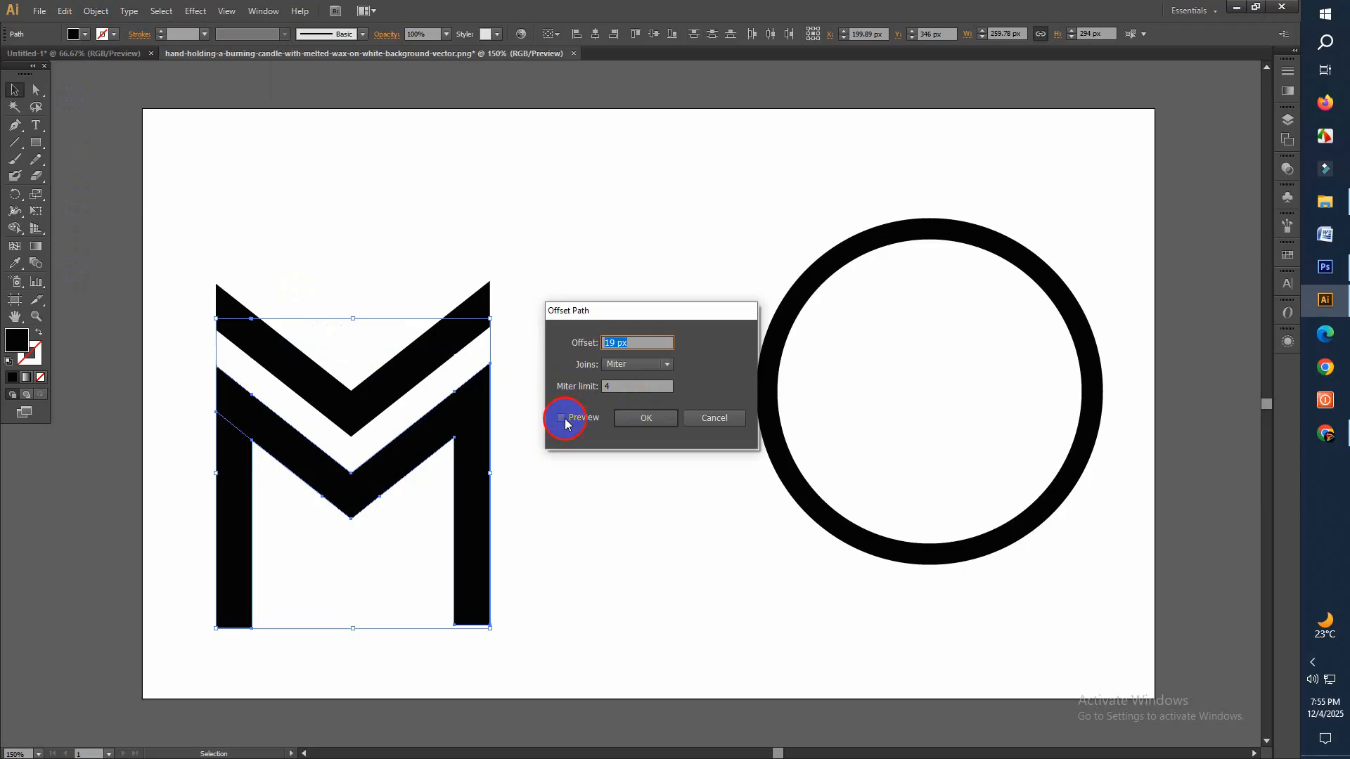
left_click(562, 417)
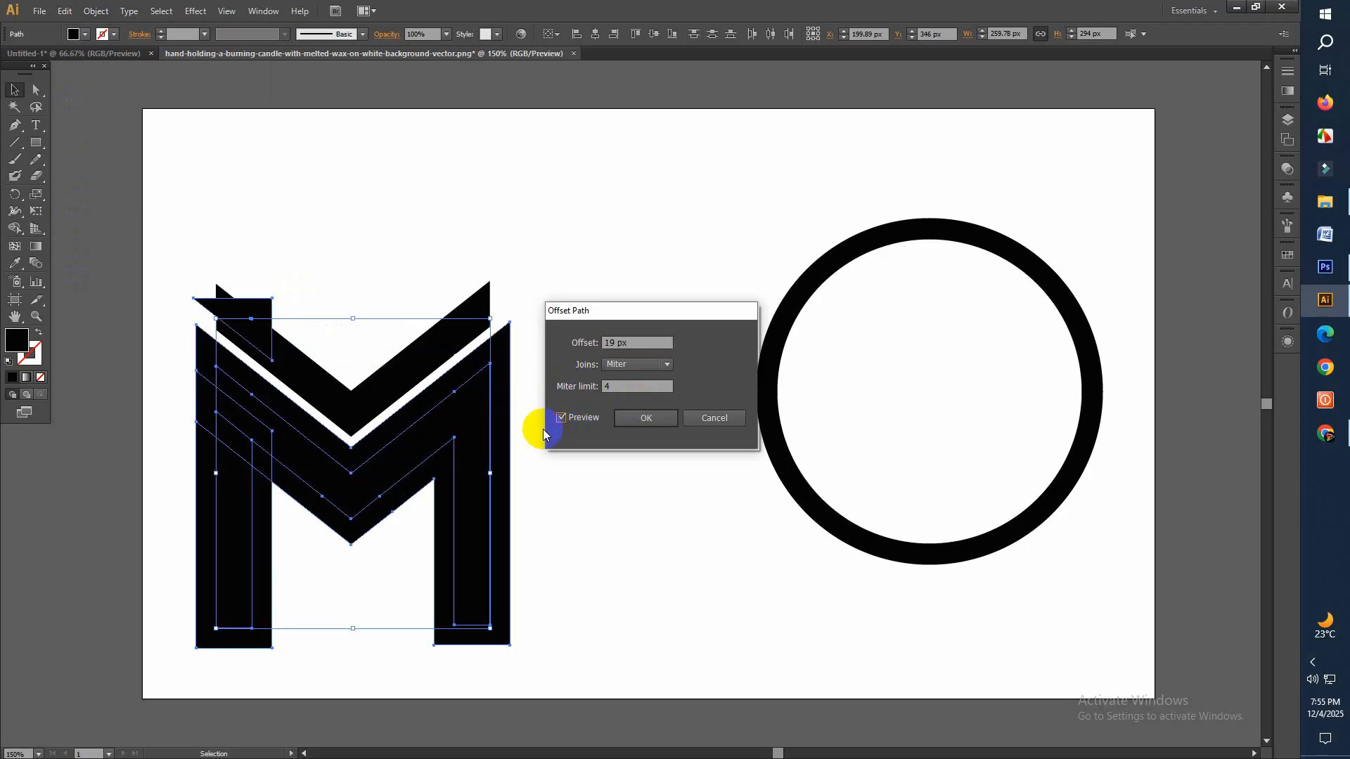
left_click(646, 420)
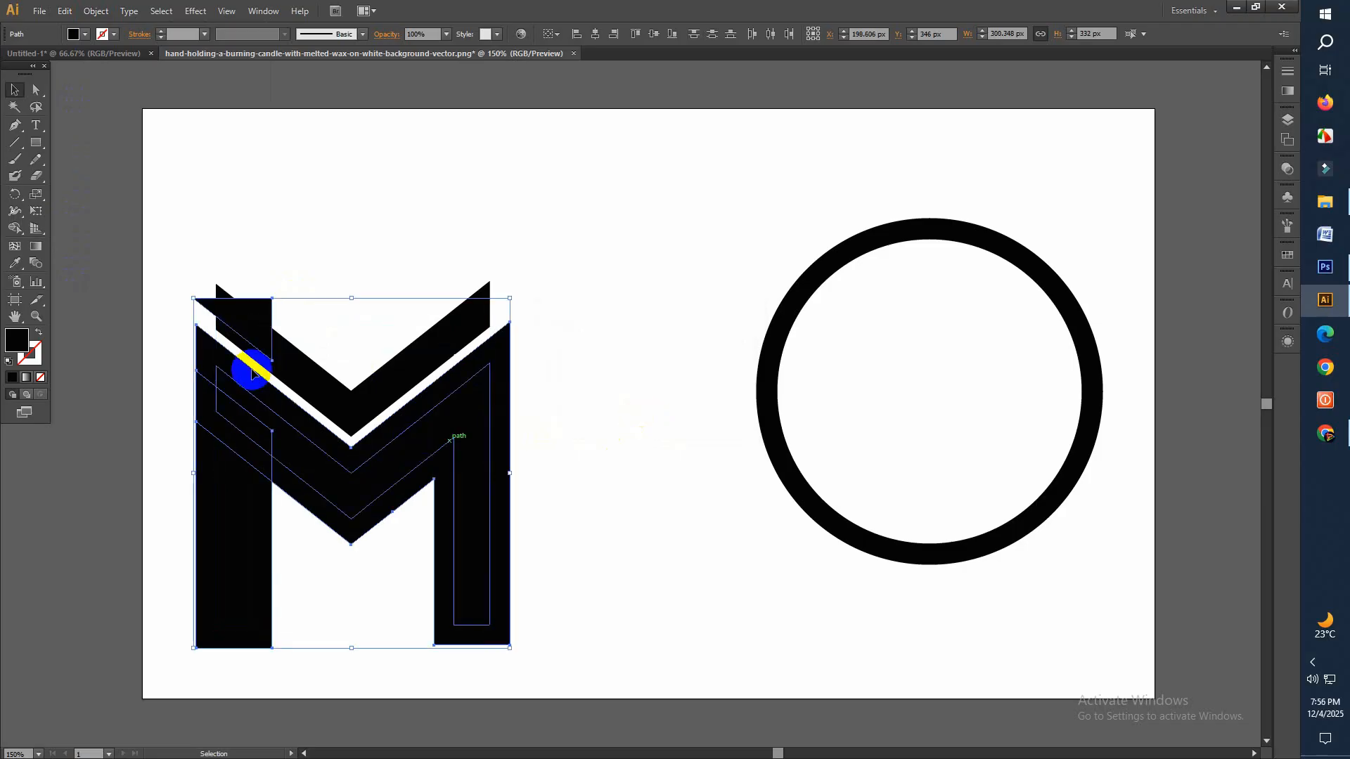
Select the M, its offset and the chevron, and remove the stray offset pieces at the chevron's left end with Shape Builder
left_click(167, 213)
left_click_drag(166, 211, 538, 606)
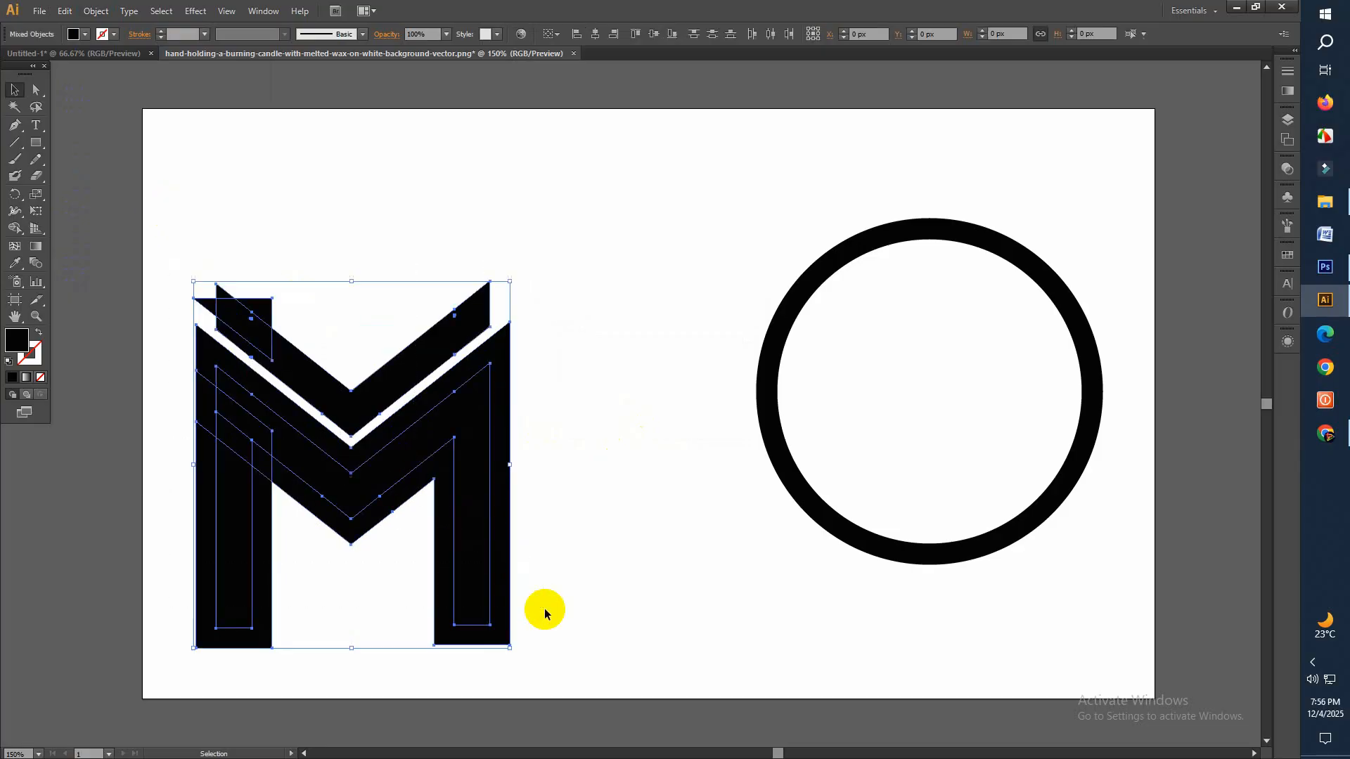
left_click_drag(15, 231, 82, 226)
left_click(239, 344, "alt")
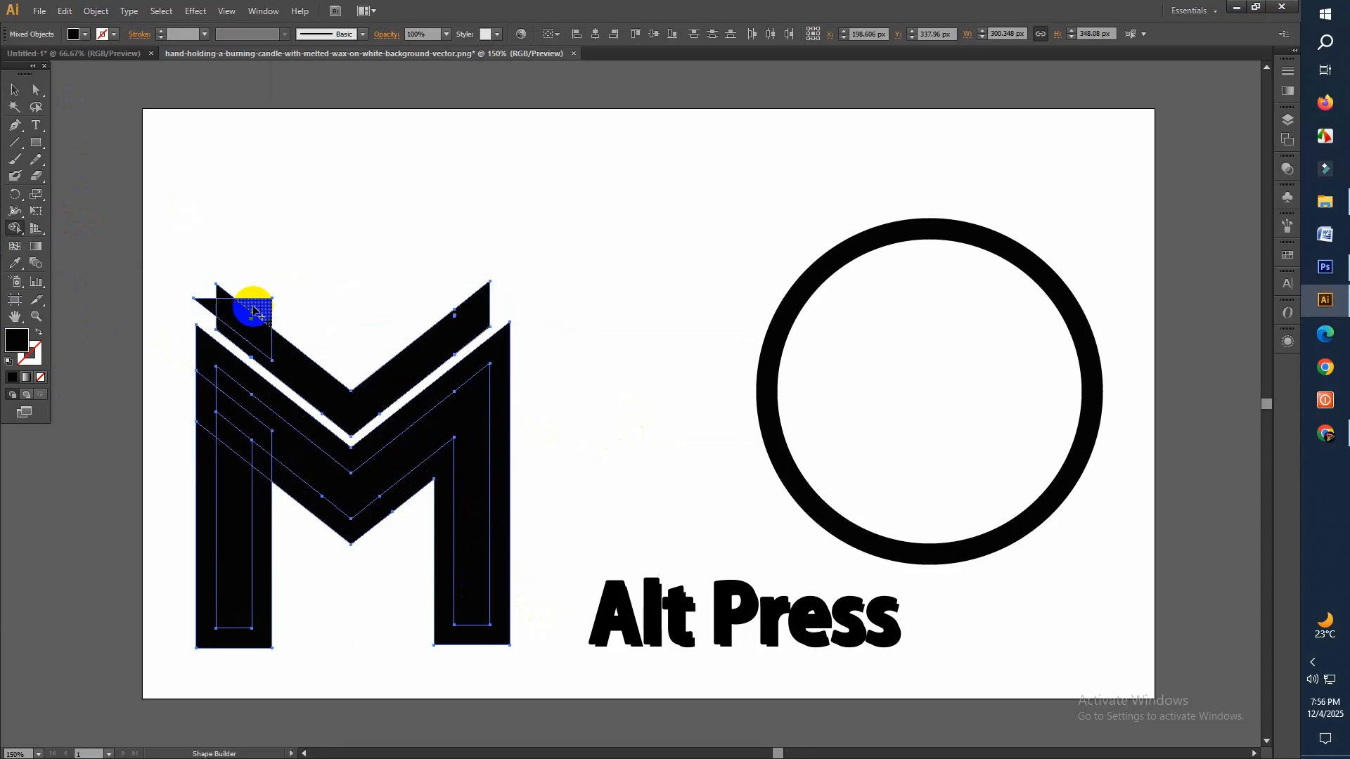
left_click(276, 315, "alt")
left_click(202, 316, "alt")
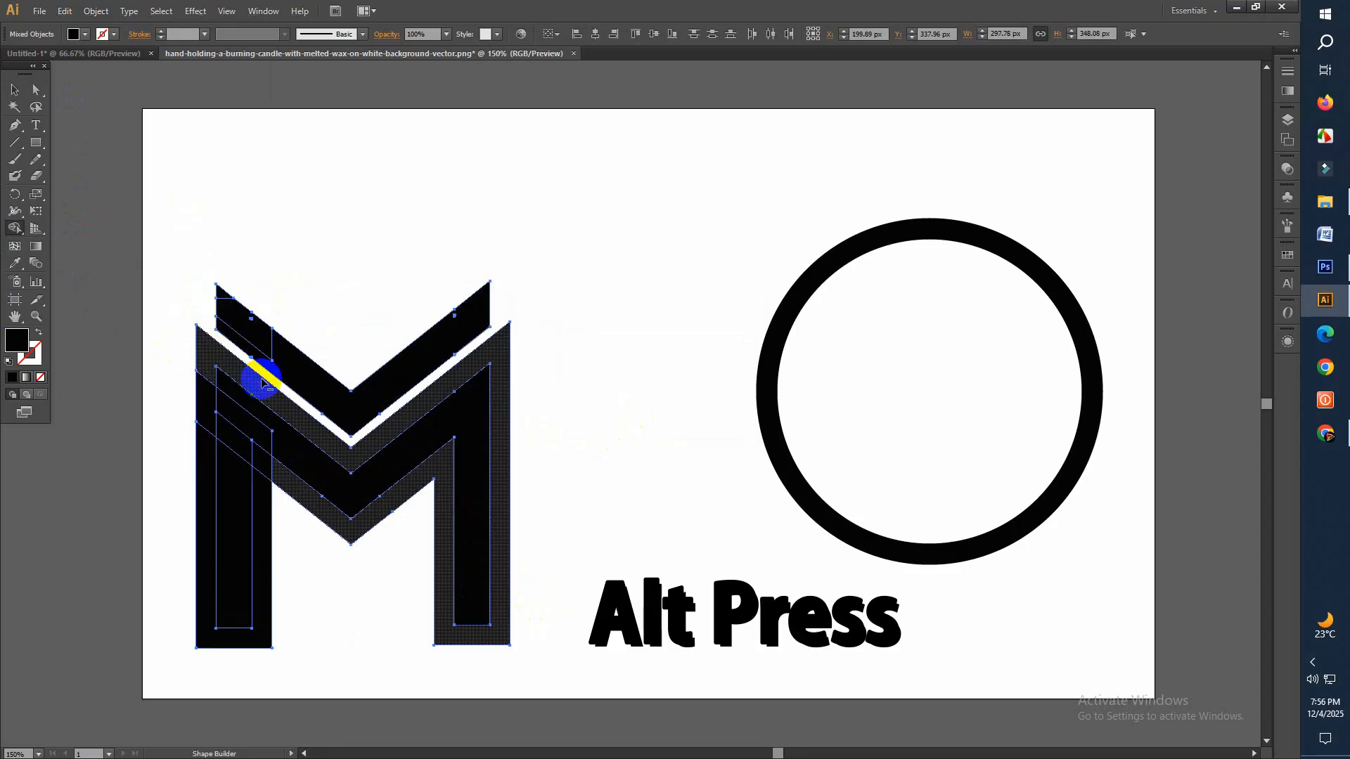
Remove the remaining offset pieces around the M with Shape Builder, cutting its left leg free from the diagonal
left_click(320, 506, "alt")
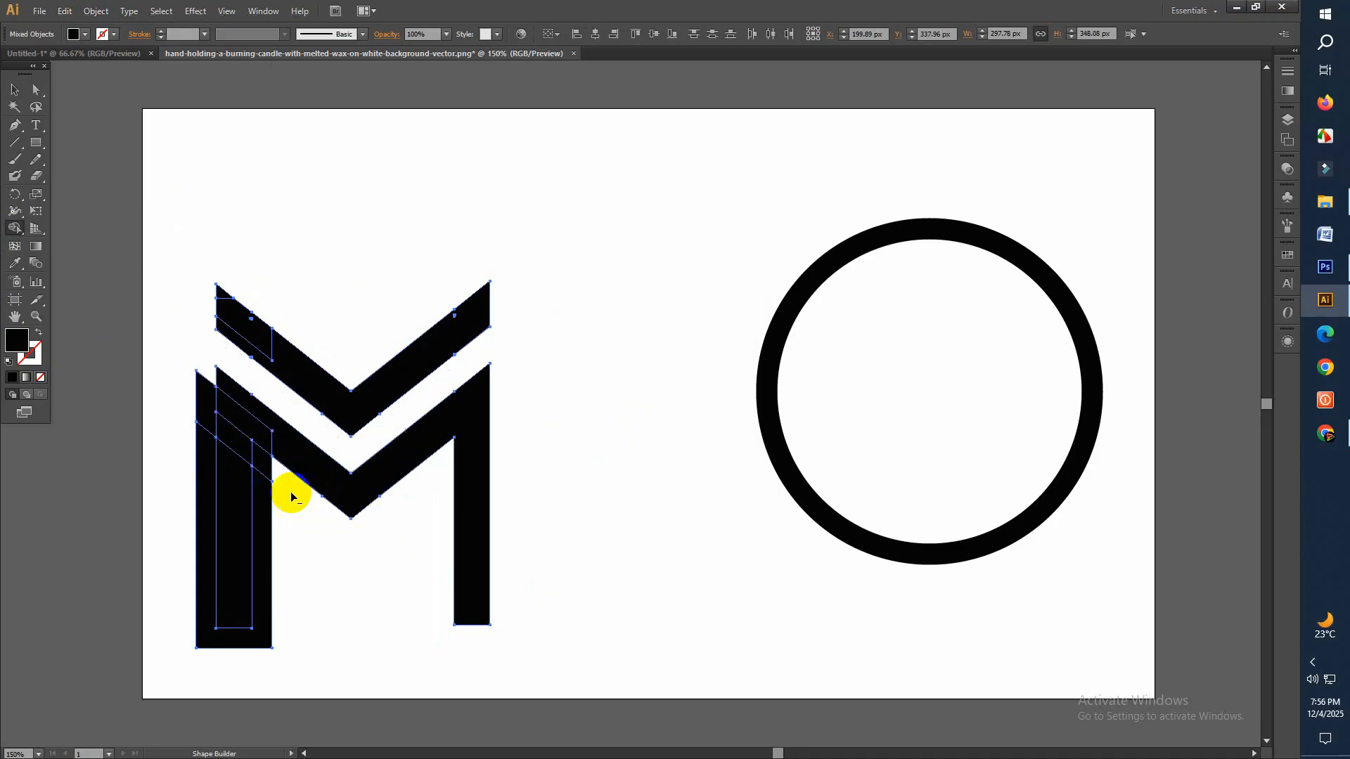
left_click(201, 462, "alt")
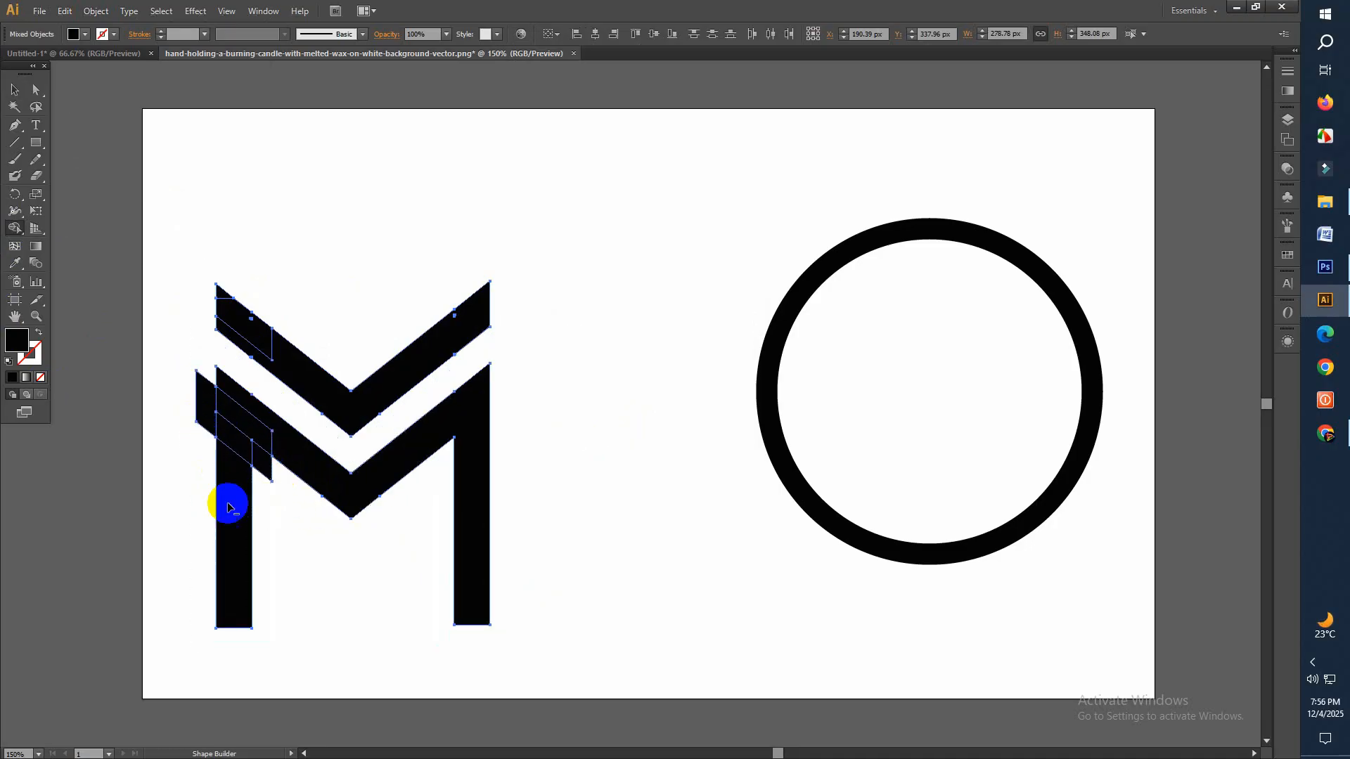
left_click(267, 473, "alt")
left_click(202, 415, "alt")
left_click(249, 453, "alt")
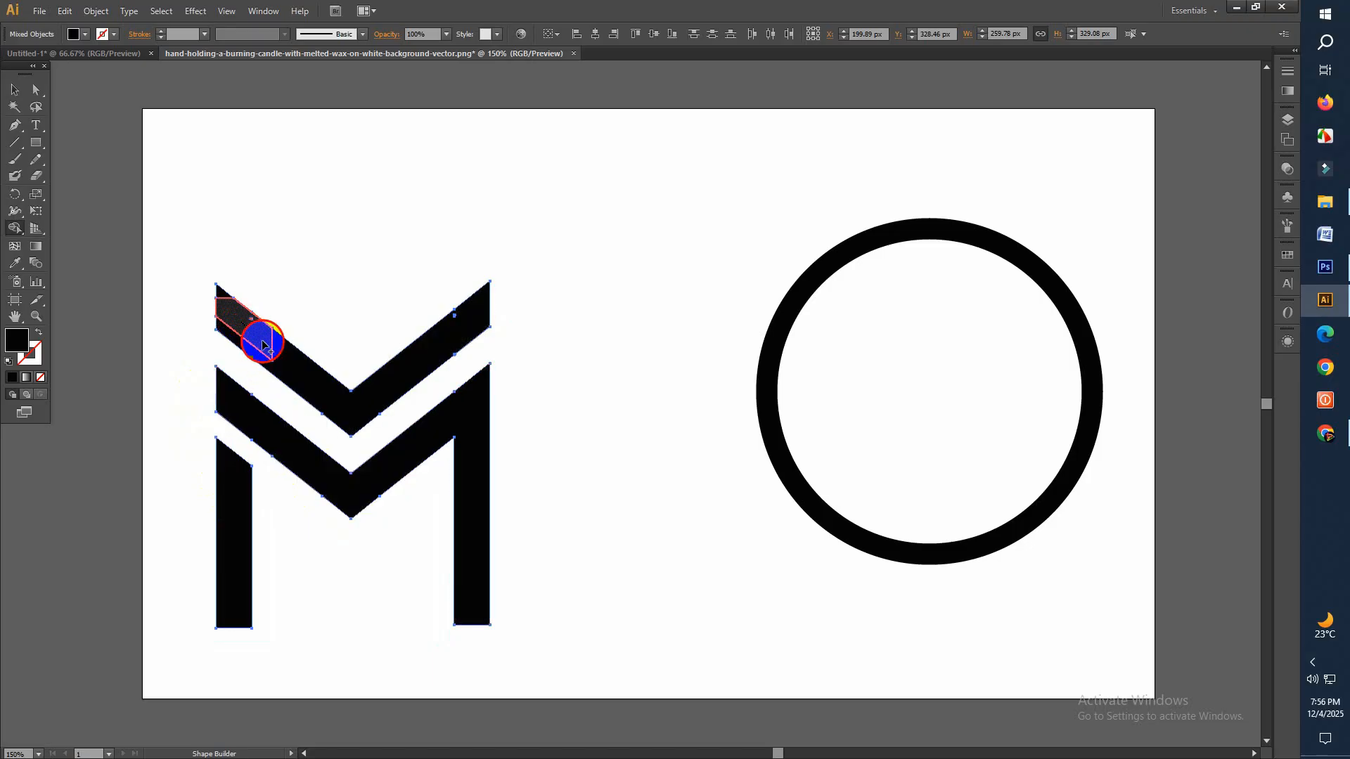
Merge the divided segments at the upper chevron's left end into one shape with Shape Builder
left_click_drag(263, 345, 260, 350)
left_click_drag(228, 301, 223, 290)
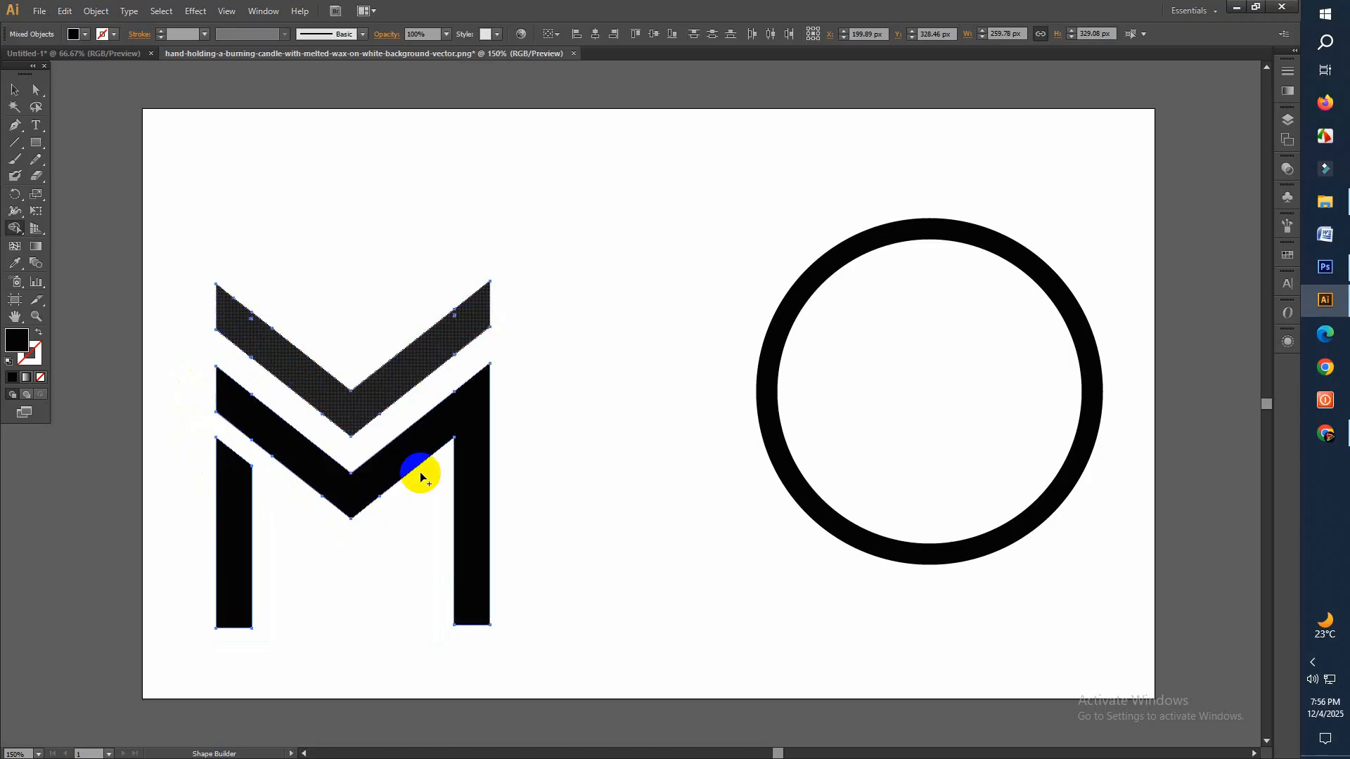
left_click(11, 95)
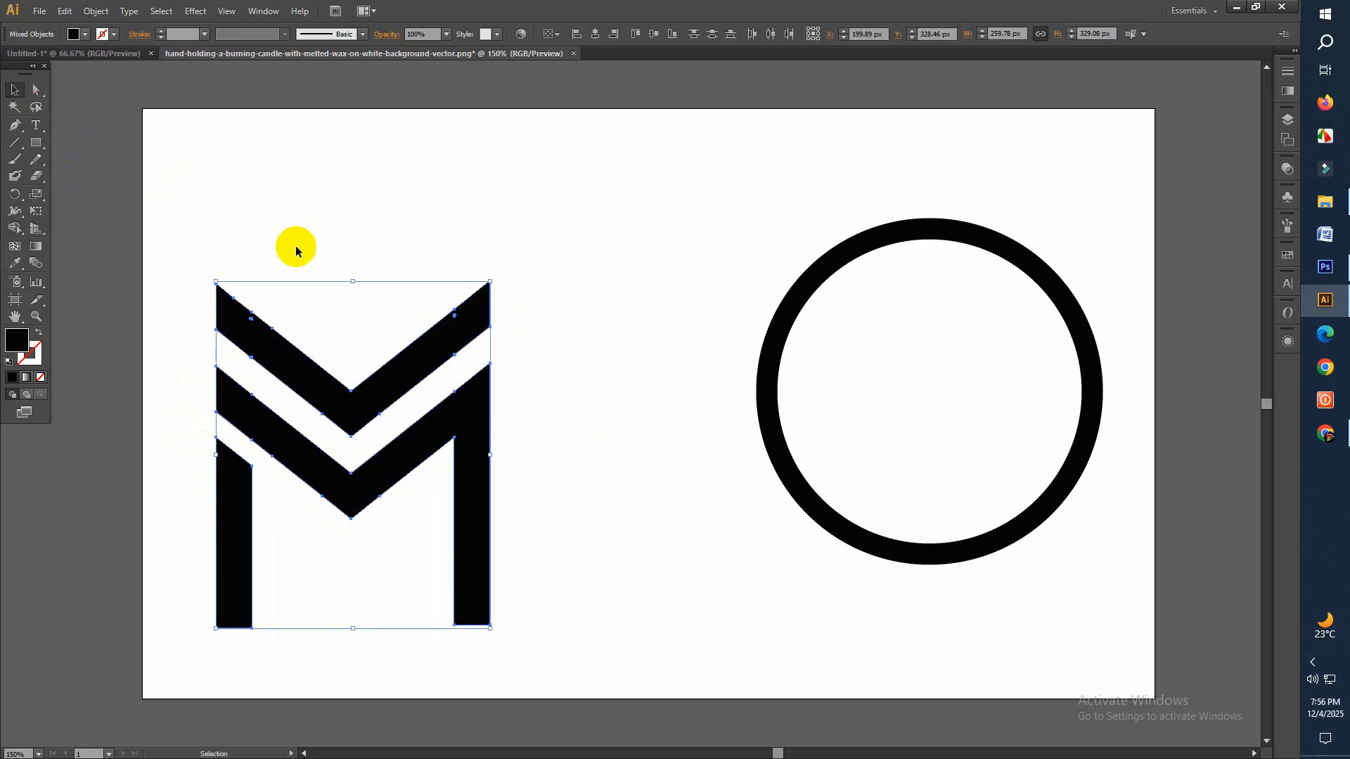
left_click(383, 241)
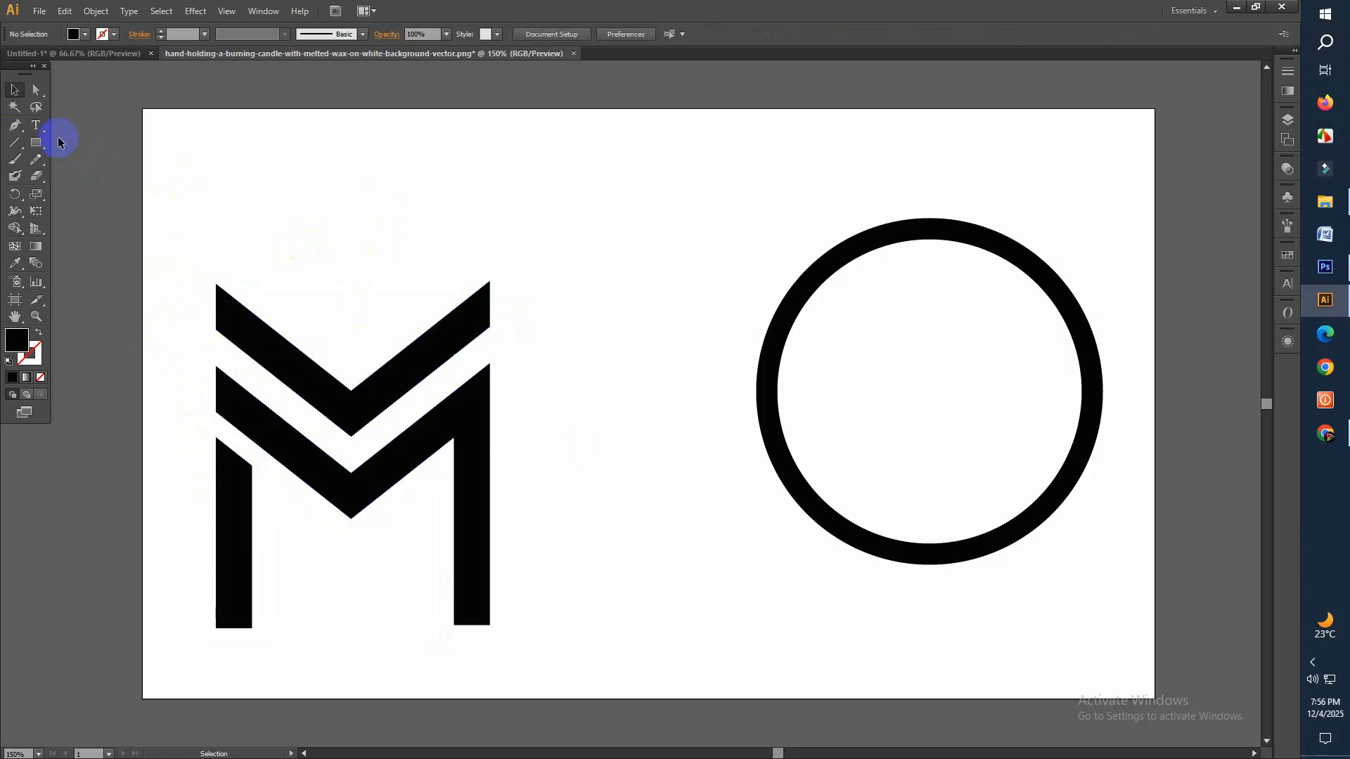
Move the whole M monogram onto the ring and scale it proportionally to about 171 by 217 px
left_click_drag(185, 269, 545, 626)
left_click(362, 511)
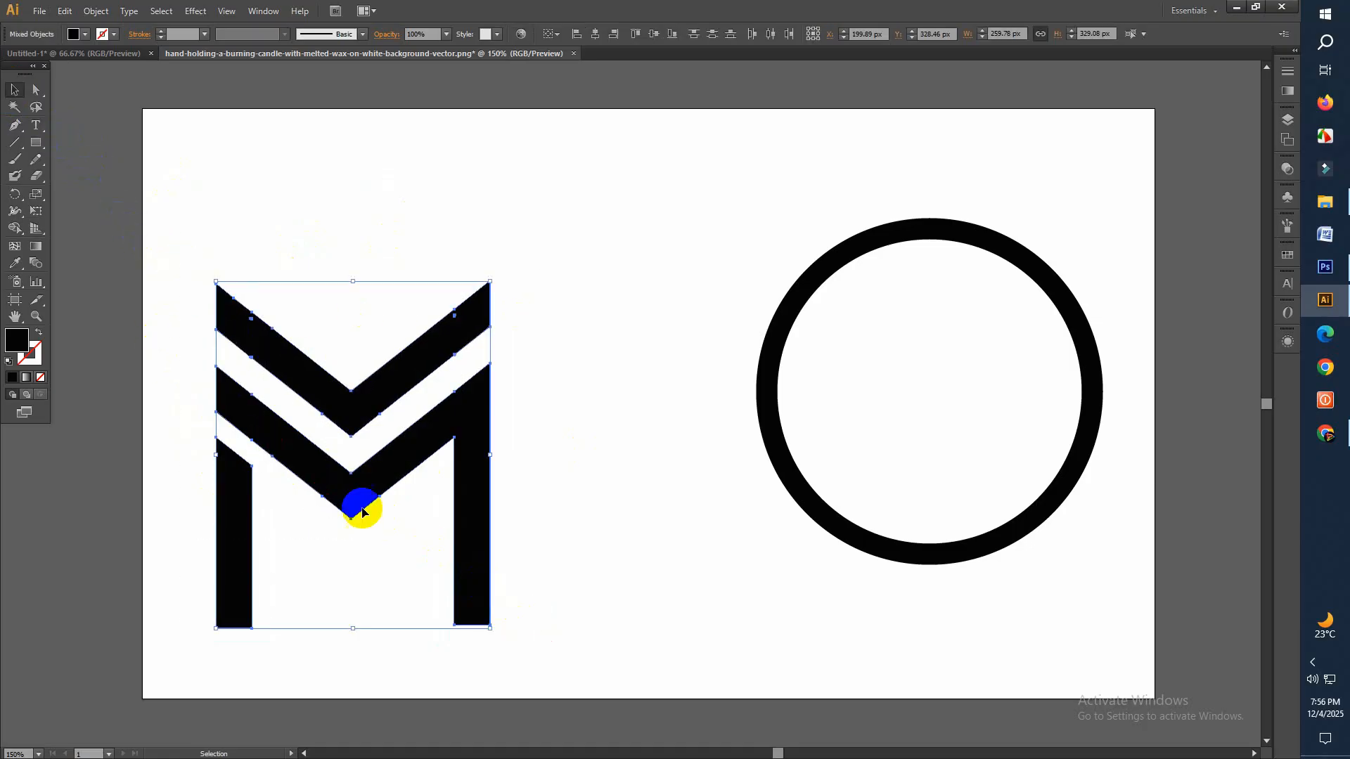
left_click_drag(347, 490, 934, 420)
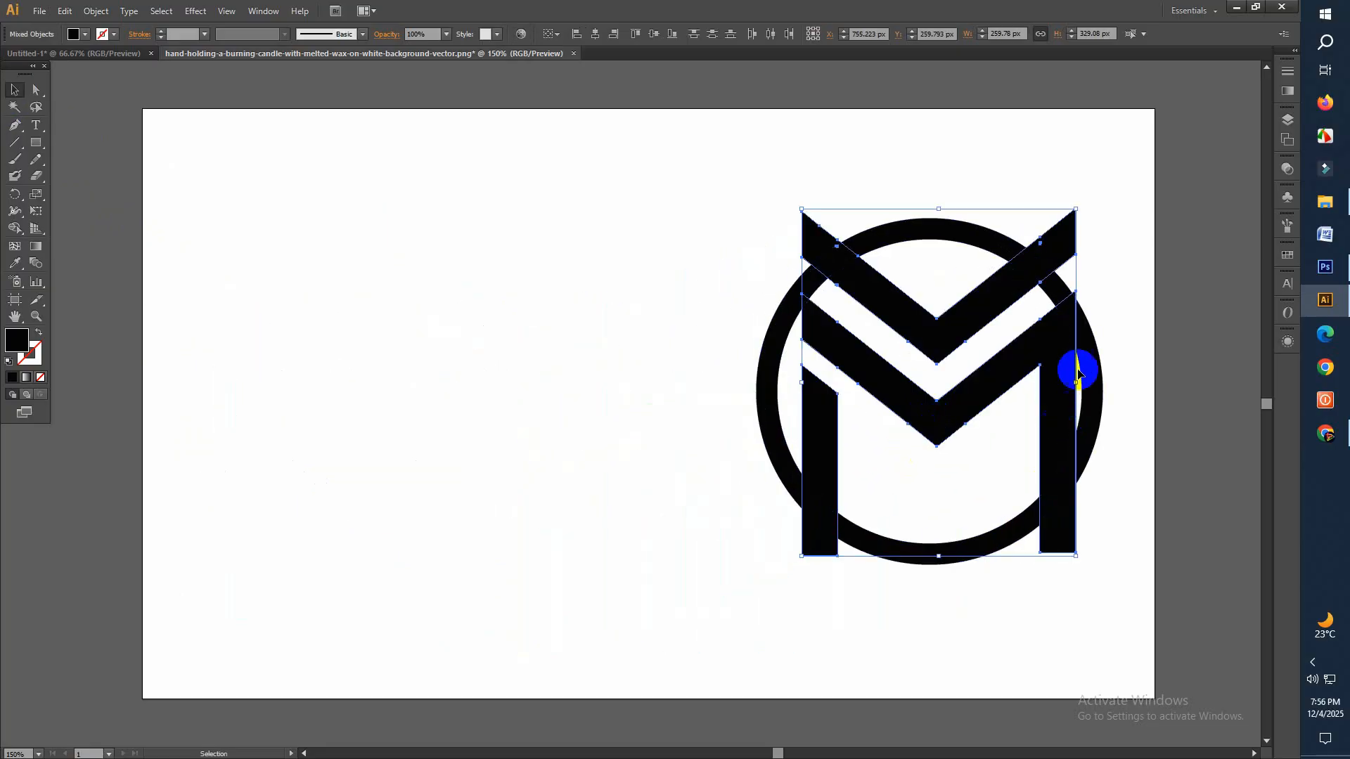
left_click_drag(1076, 209, 1028, 268)
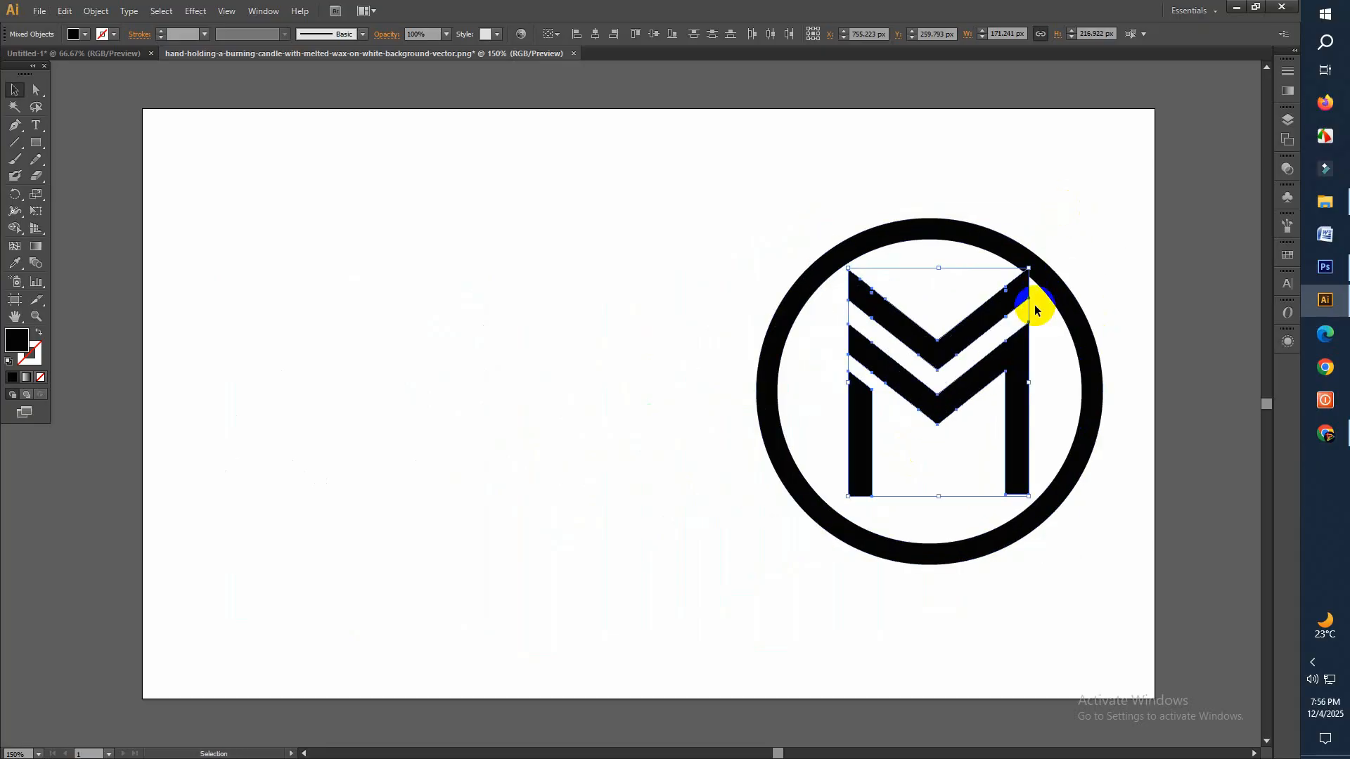
Shift and nudge the M monogram until it is centered inside the ring
left_click_drag(951, 400, 941, 420)
key("Up")
key("Up")
key("Up")
key("Up")
key("Up")
key("Up")
key("Up")
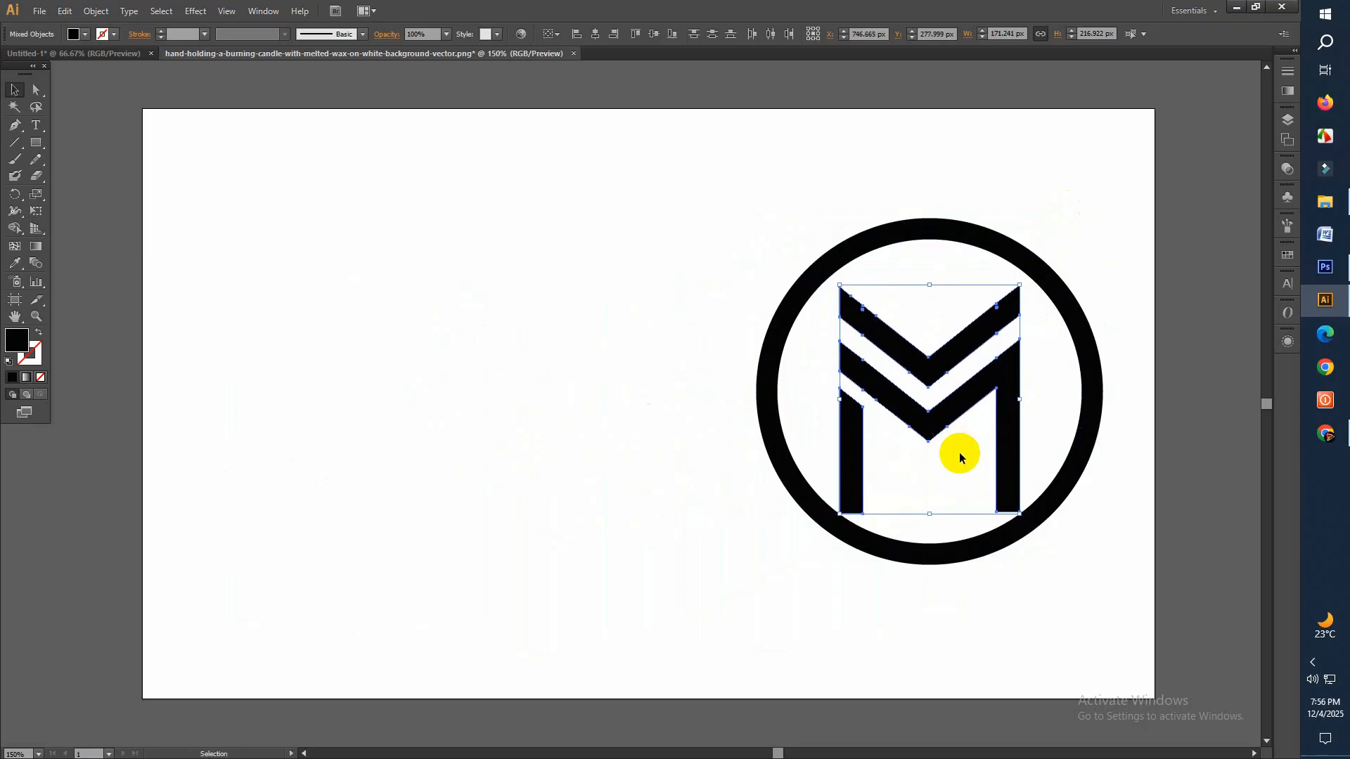
key("Up")
key("Up")
key("Up")
key("Up")
key("Up")
key("Up")
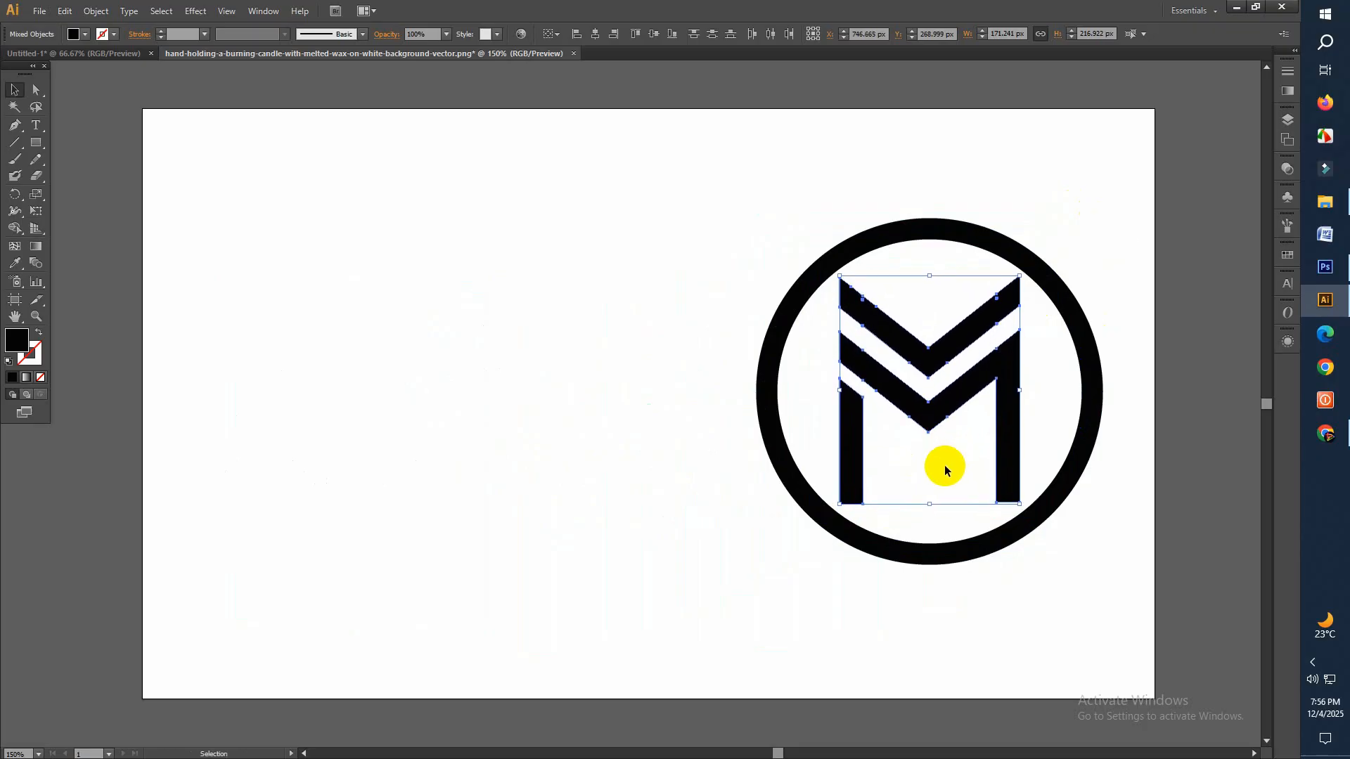
key("Right")
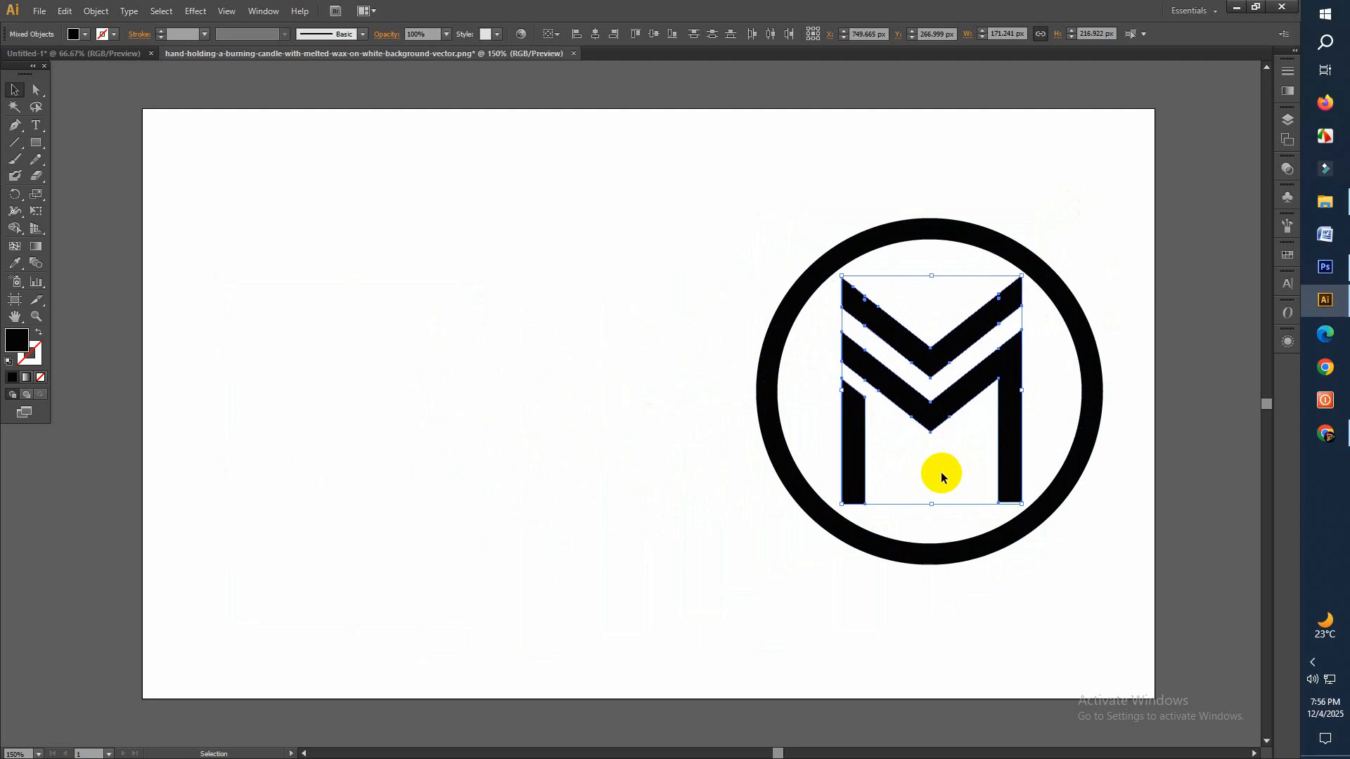
Move the ring and monogram together horizontally to the left, toward the middle of the artboard
left_click(606, 219)
left_click_drag(605, 219, 1051, 578)
left_click_drag(931, 419, 606, 422)
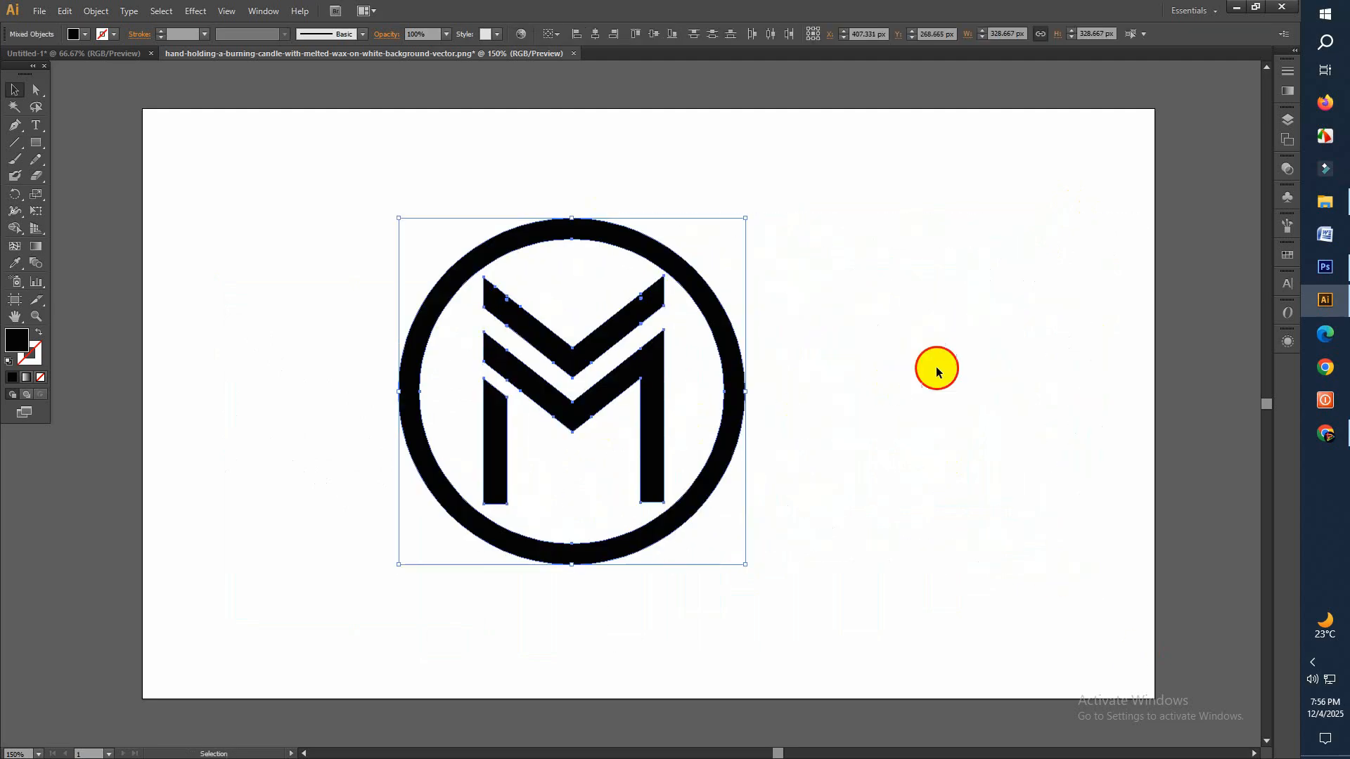
left_click(935, 366)
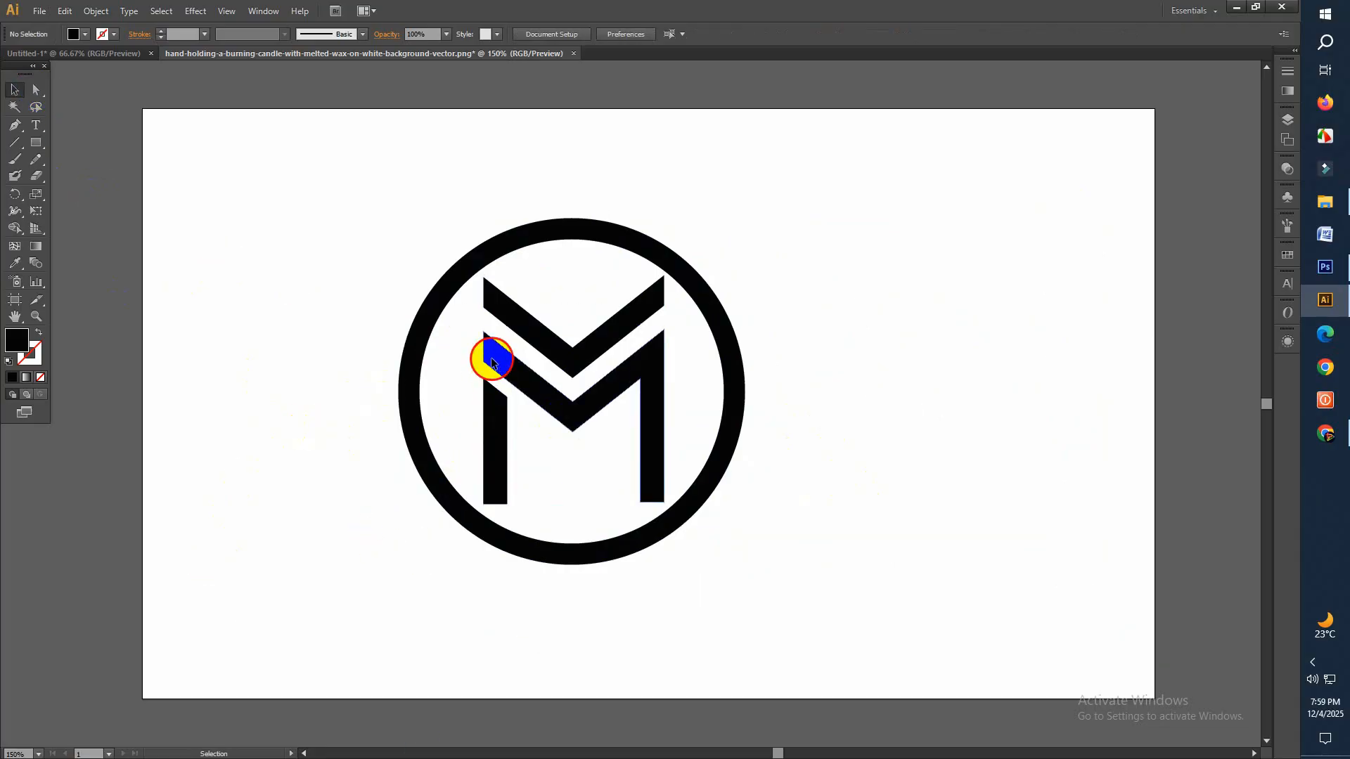
Extend the left end of the M's diagonal up and outward past the ring by moving its two end anchors
left_click(492, 362)
left_click(269, 368)
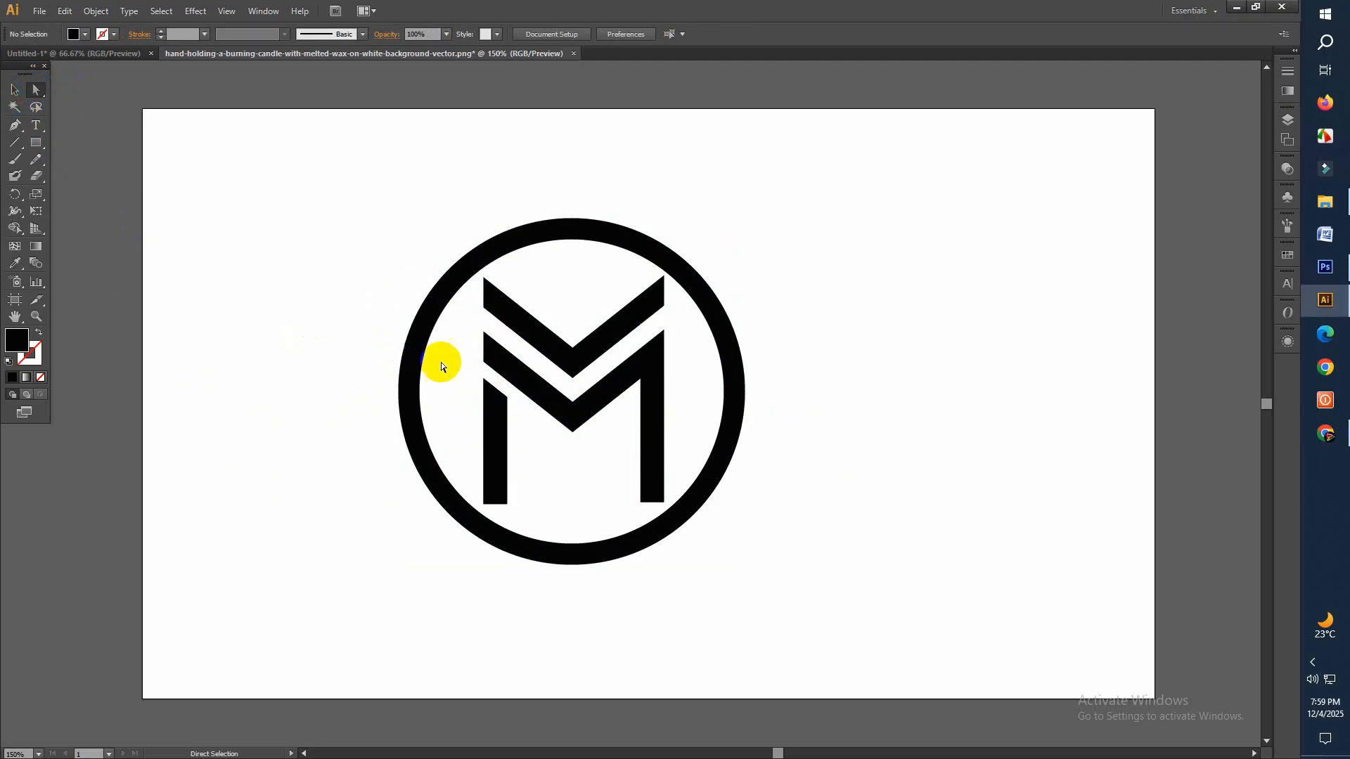
left_click(484, 363)
left_click_drag(484, 360, 366, 272)
left_click_drag(490, 337, 387, 258)
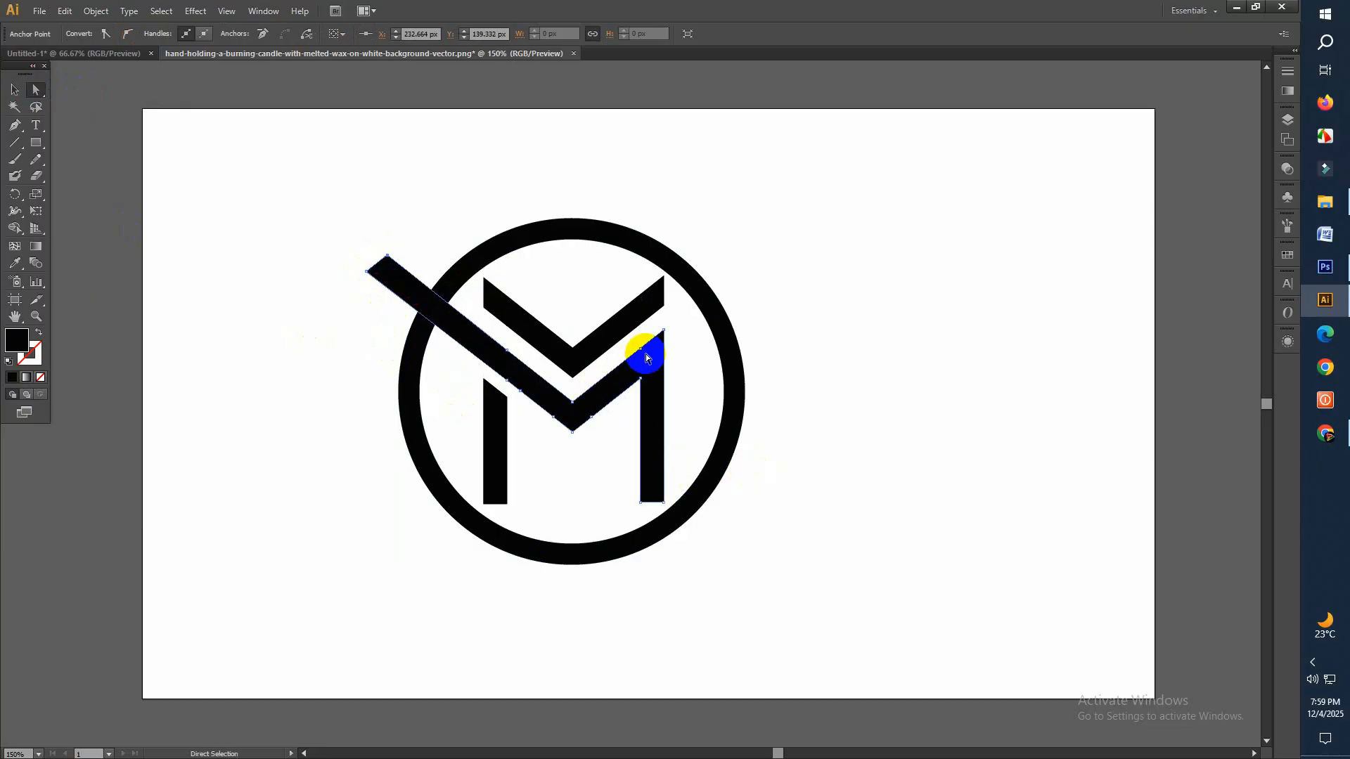
Extend the upper chevron's right arm up and outward past the ring by moving its two end anchors
left_click(666, 312)
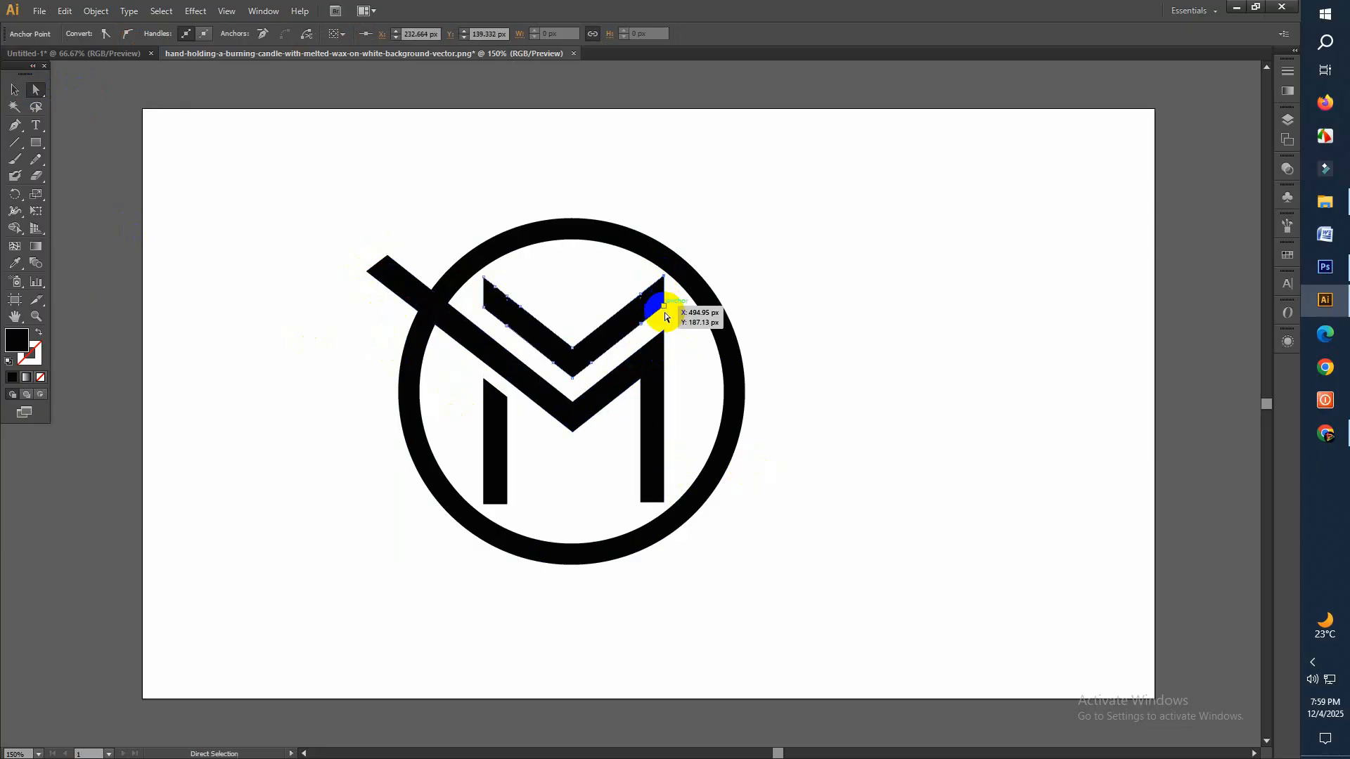
left_click_drag(659, 276, 752, 209)
left_click_drag(664, 308, 747, 240)
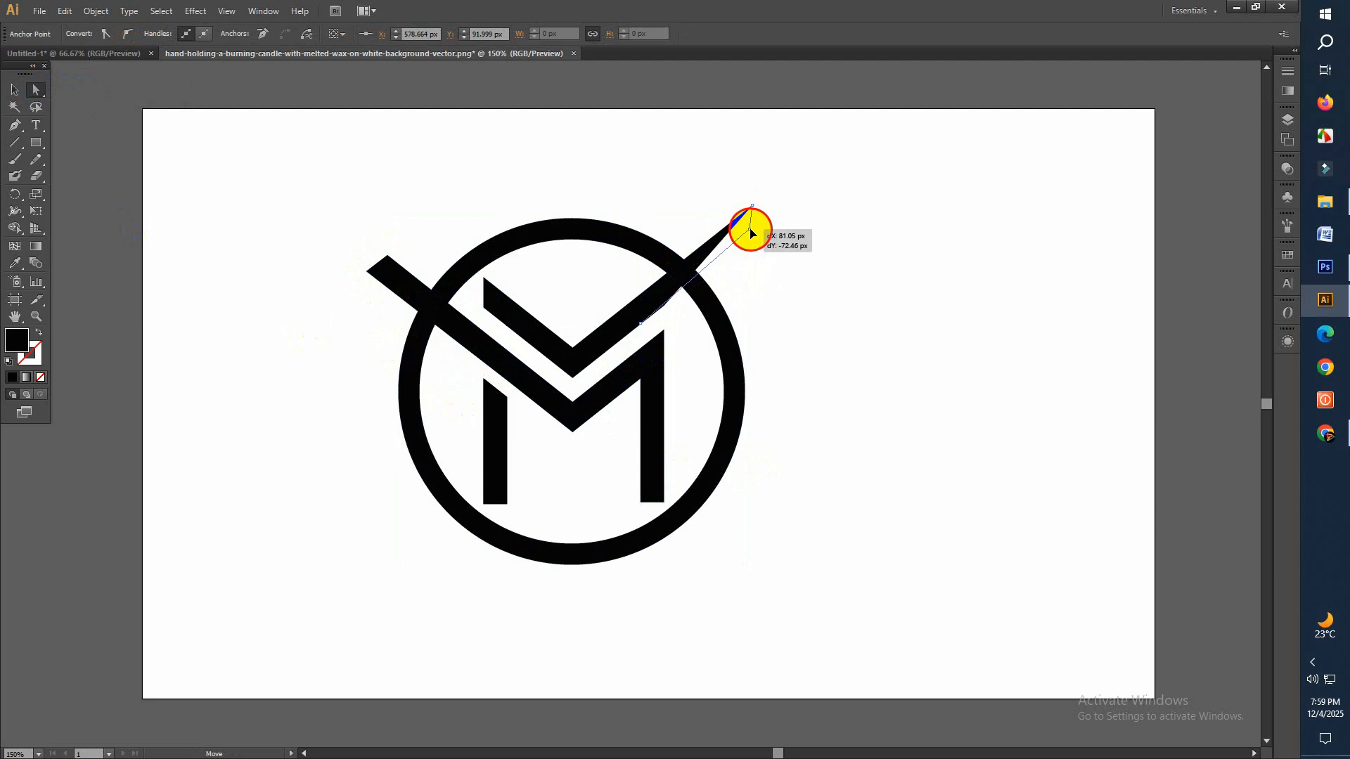
left_click_drag(751, 230, 759, 232)
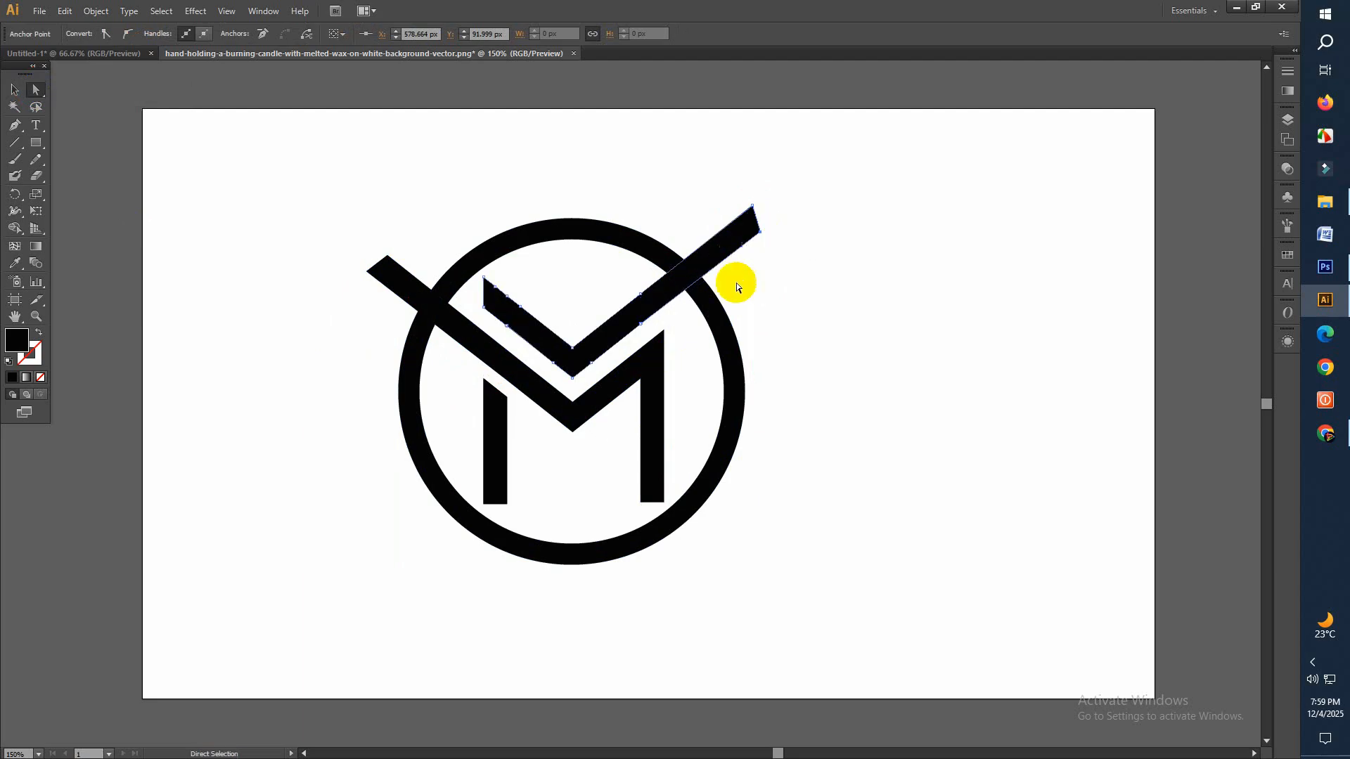
left_click(15, 90)
left_click(303, 204)
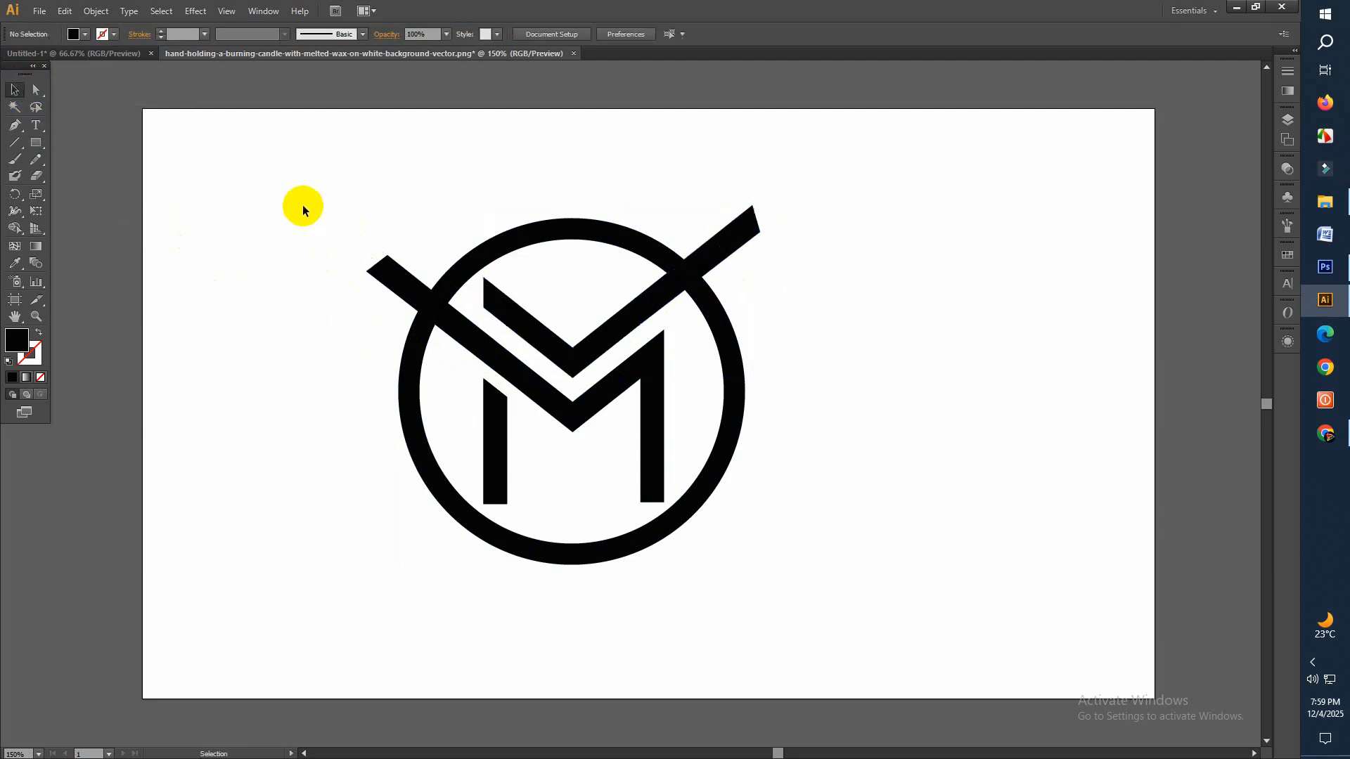
Select the whole logo and trim both arm ends protruding outside the ring with Shape Builder
left_click_drag(475, 356, 795, 621)
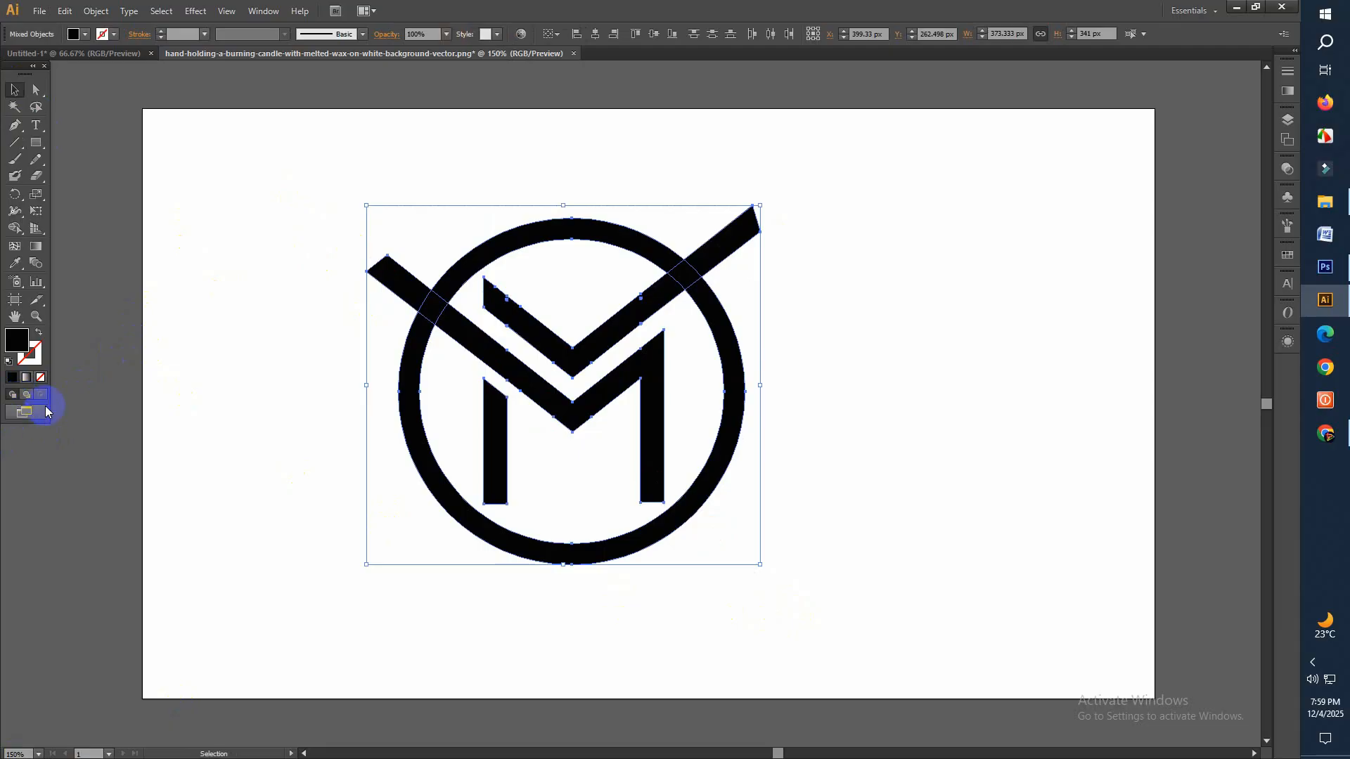
left_click(12, 227)
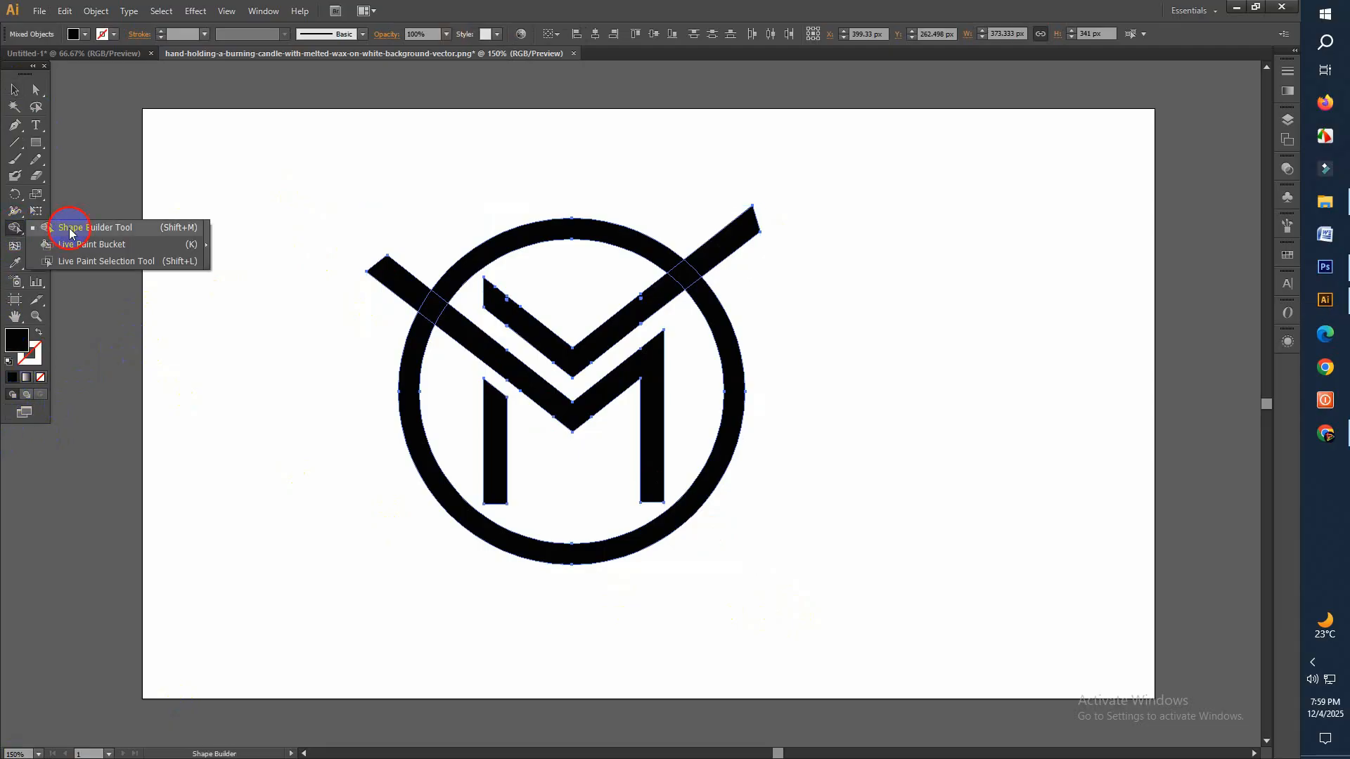
left_click(411, 259, "alt")
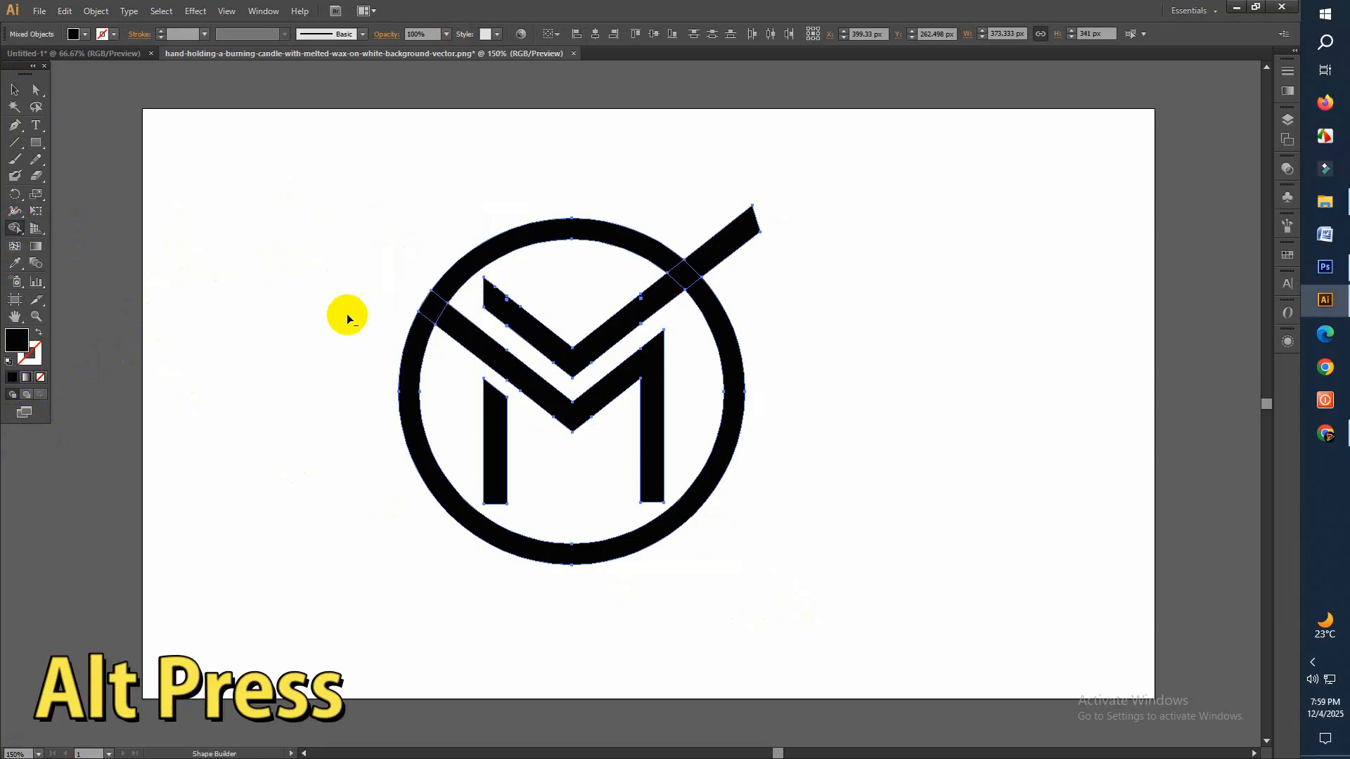
left_click(718, 250, "alt")
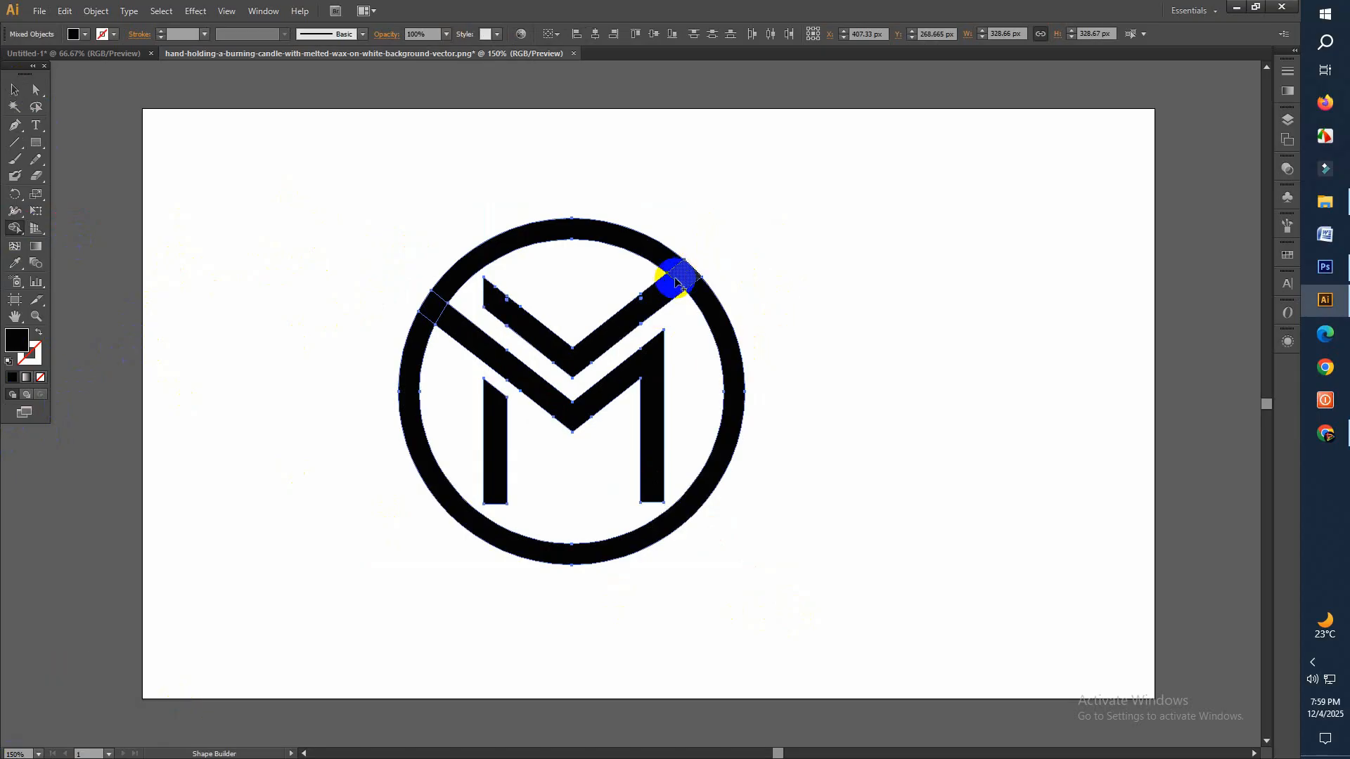
Offset the paths of the M and the upper chevron by 19 px with miter joins and a miter limit of 4
left_click(16, 90)
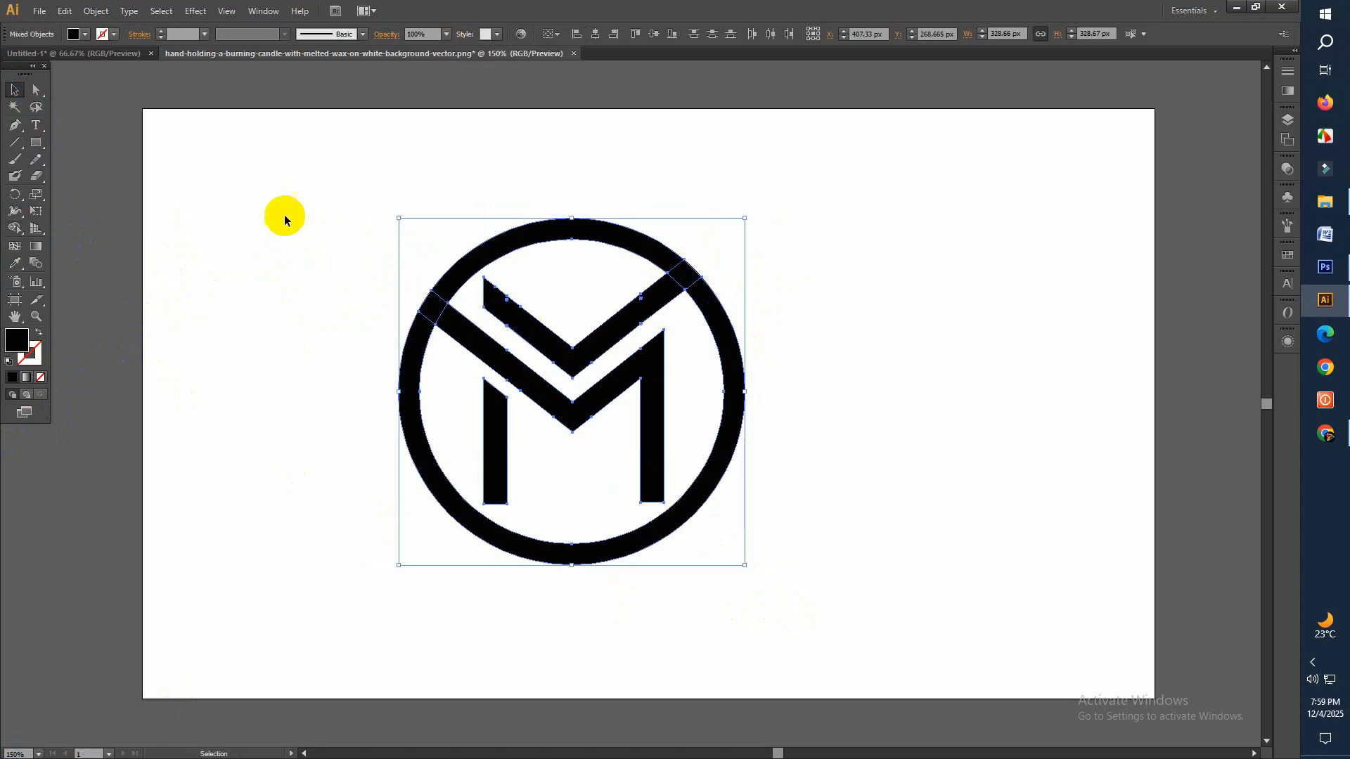
left_click(425, 386)
left_click(429, 310)
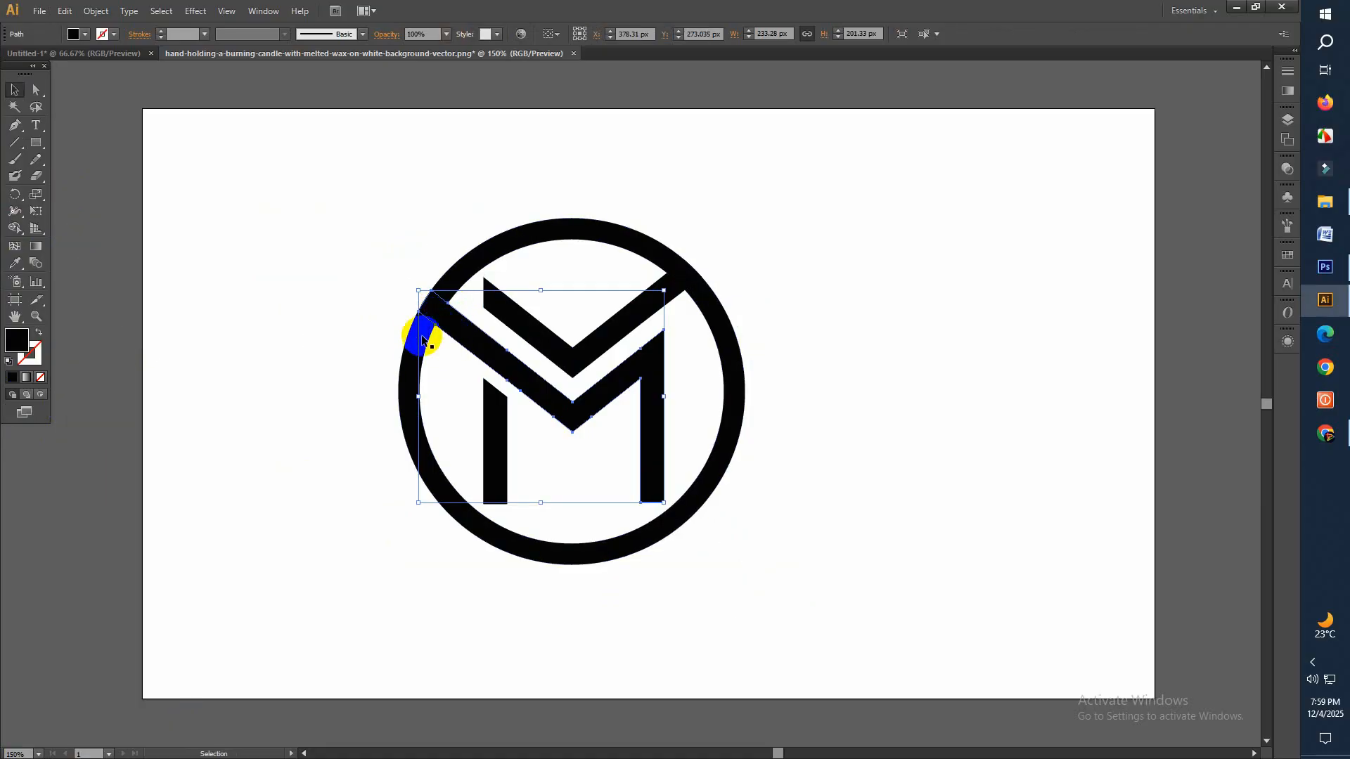
left_click(686, 284, "shift")
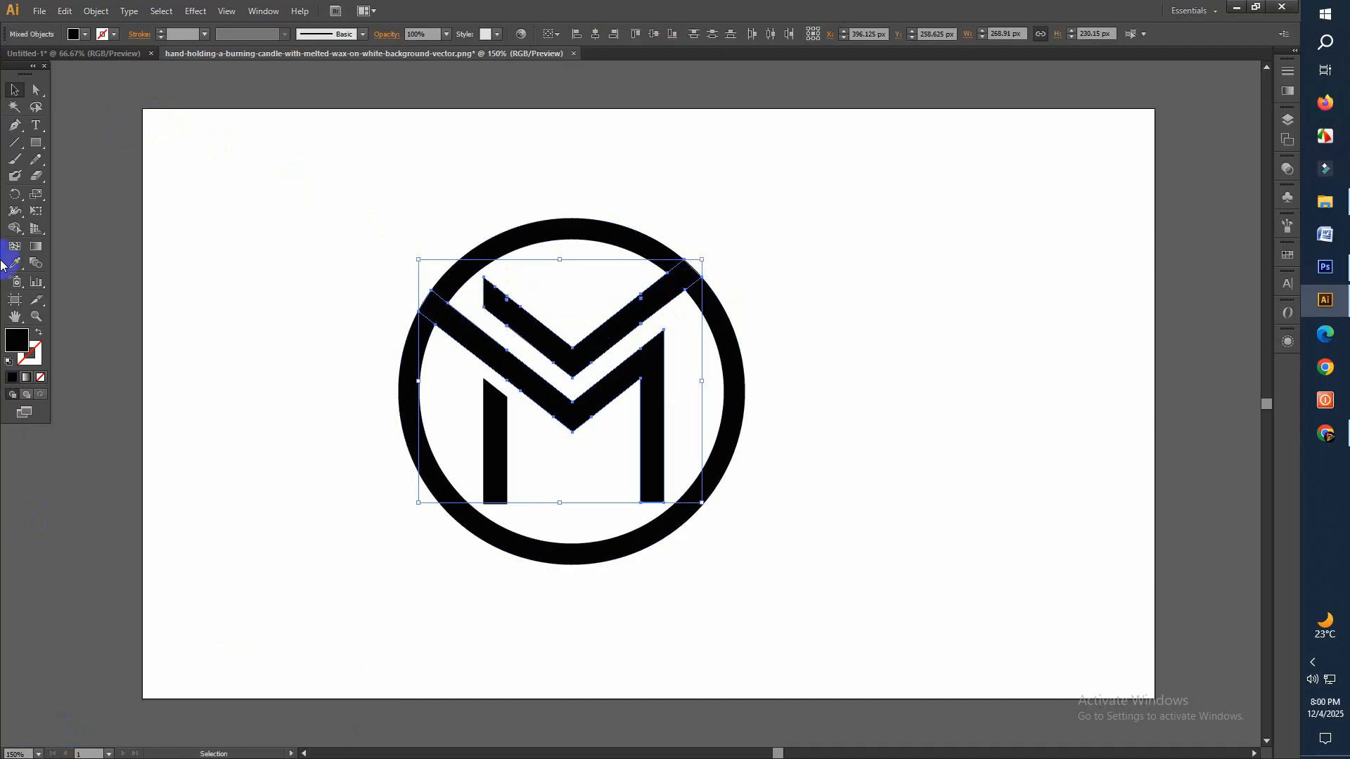
left_click(90, 14)
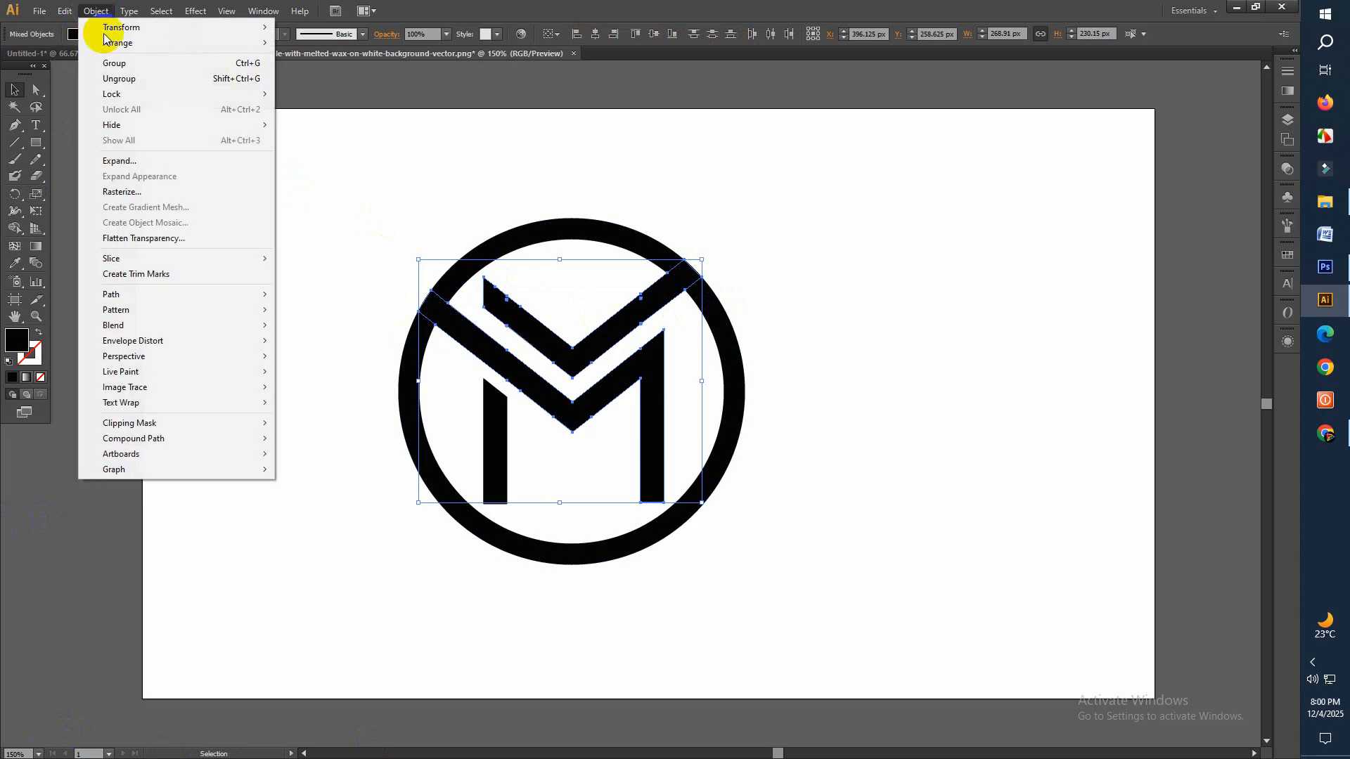
mouse_move(260, 309)
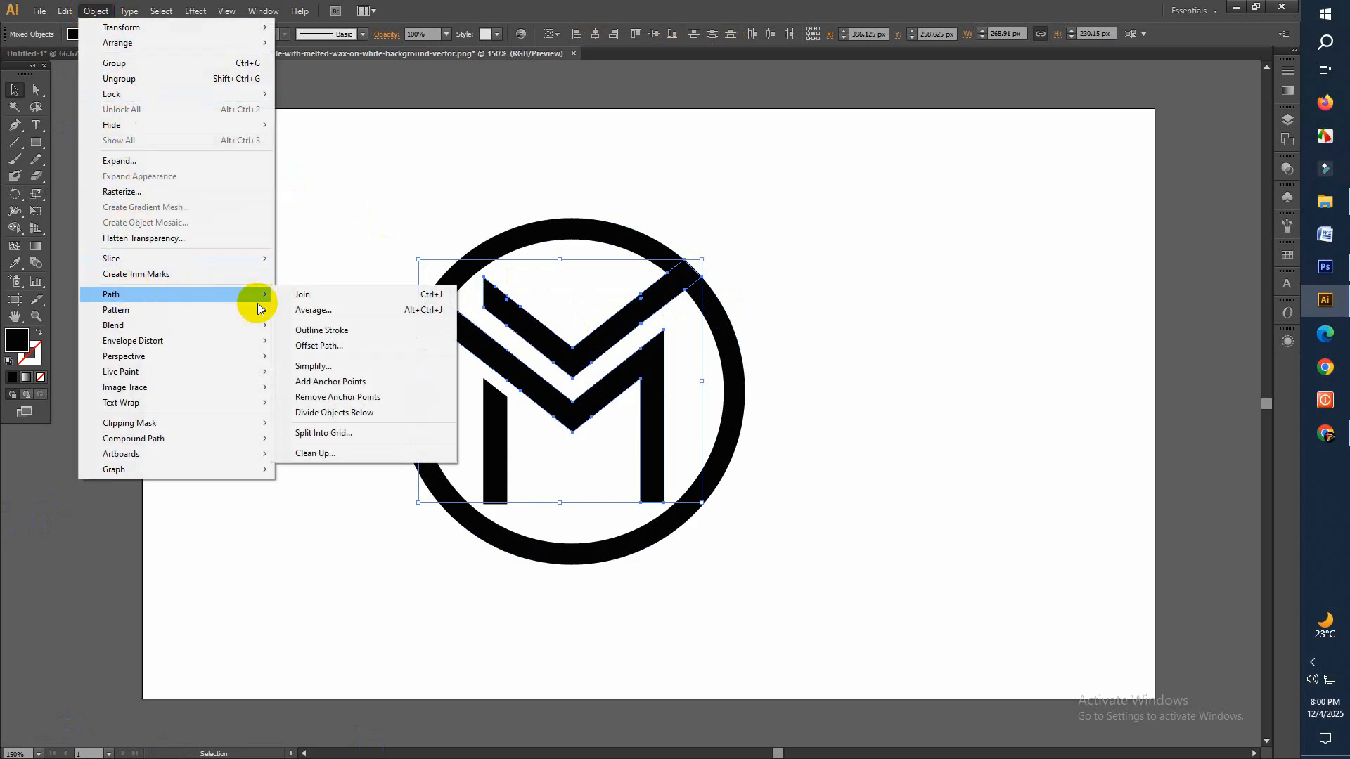
left_click(332, 347)
left_click(561, 418)
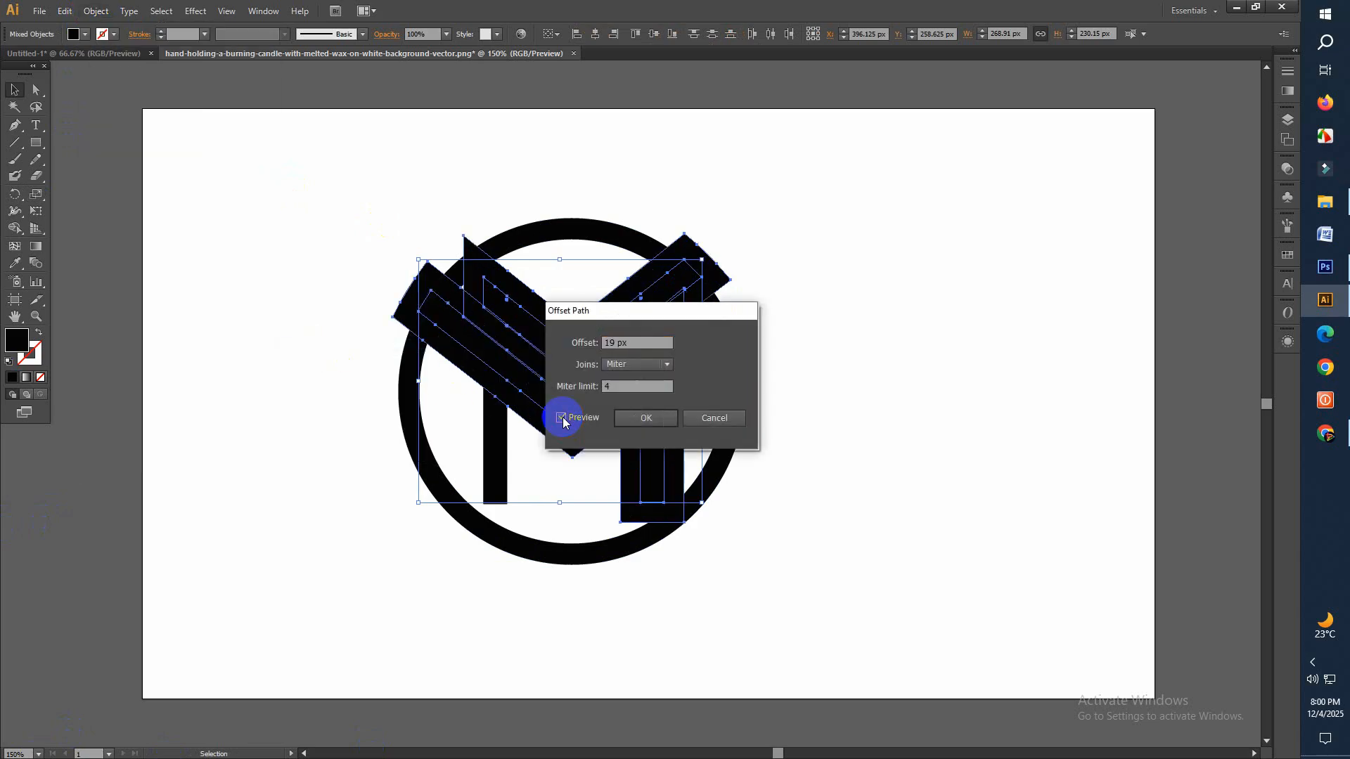
left_click(650, 419)
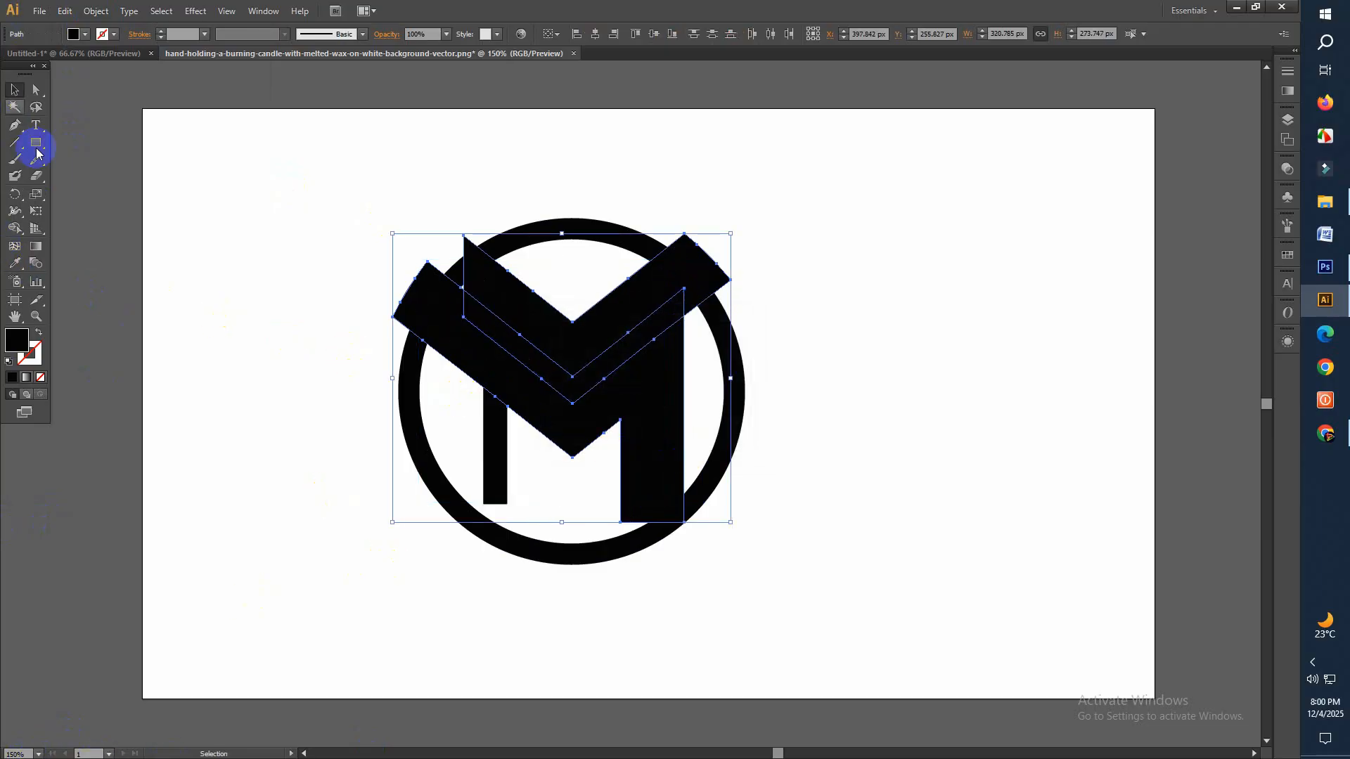
Select the whole logo and remove the offset bands around the M and chevron, including the left leg's top sliver, with Shape Builder
left_click_drag(230, 150, 697, 408)
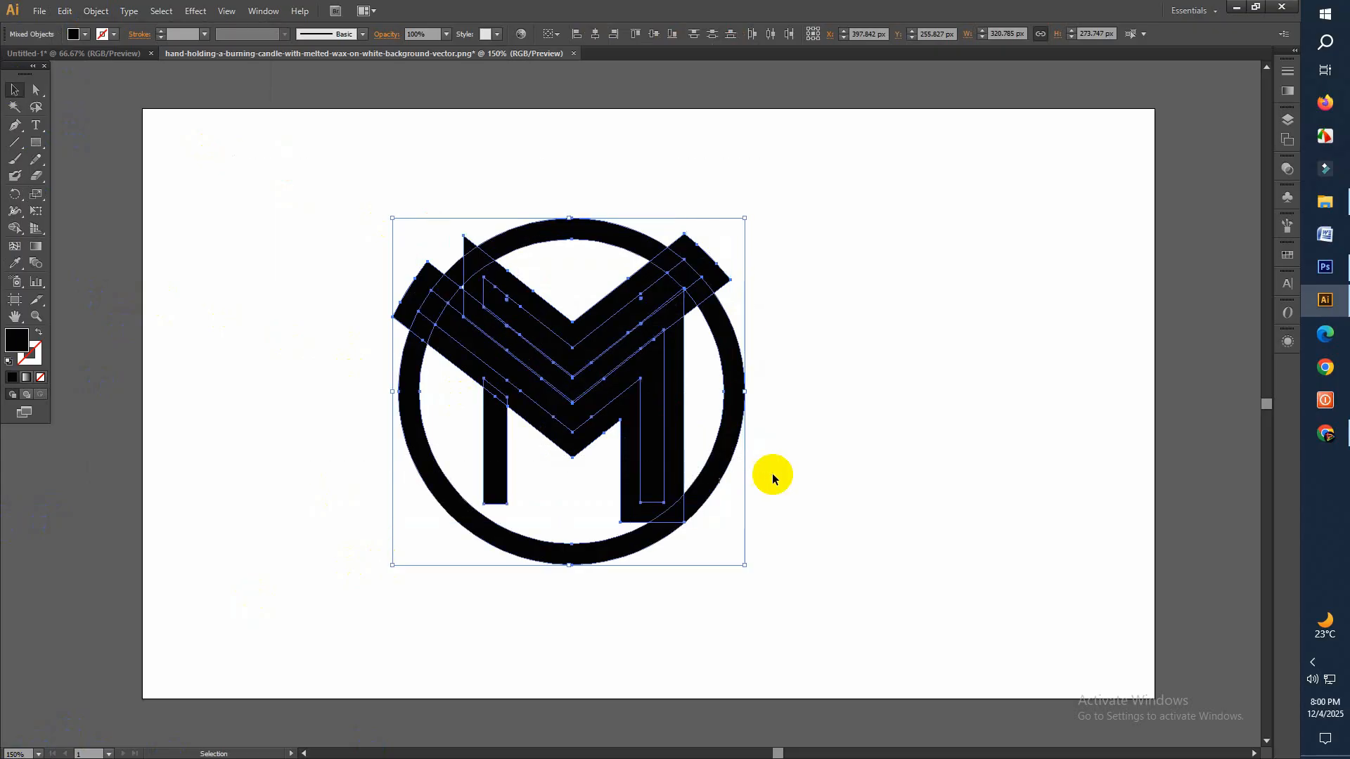
left_click_drag(10, 239, 74, 231)
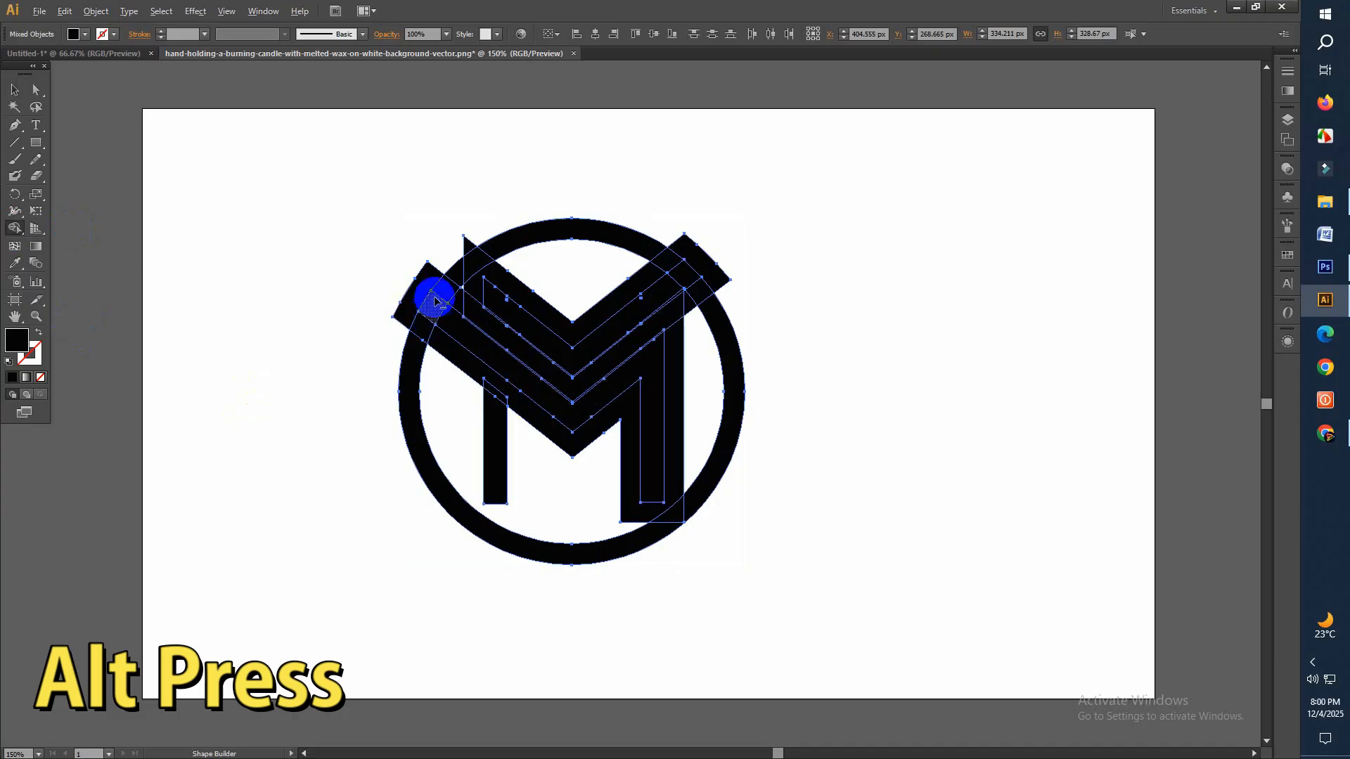
left_click(422, 279, "alt")
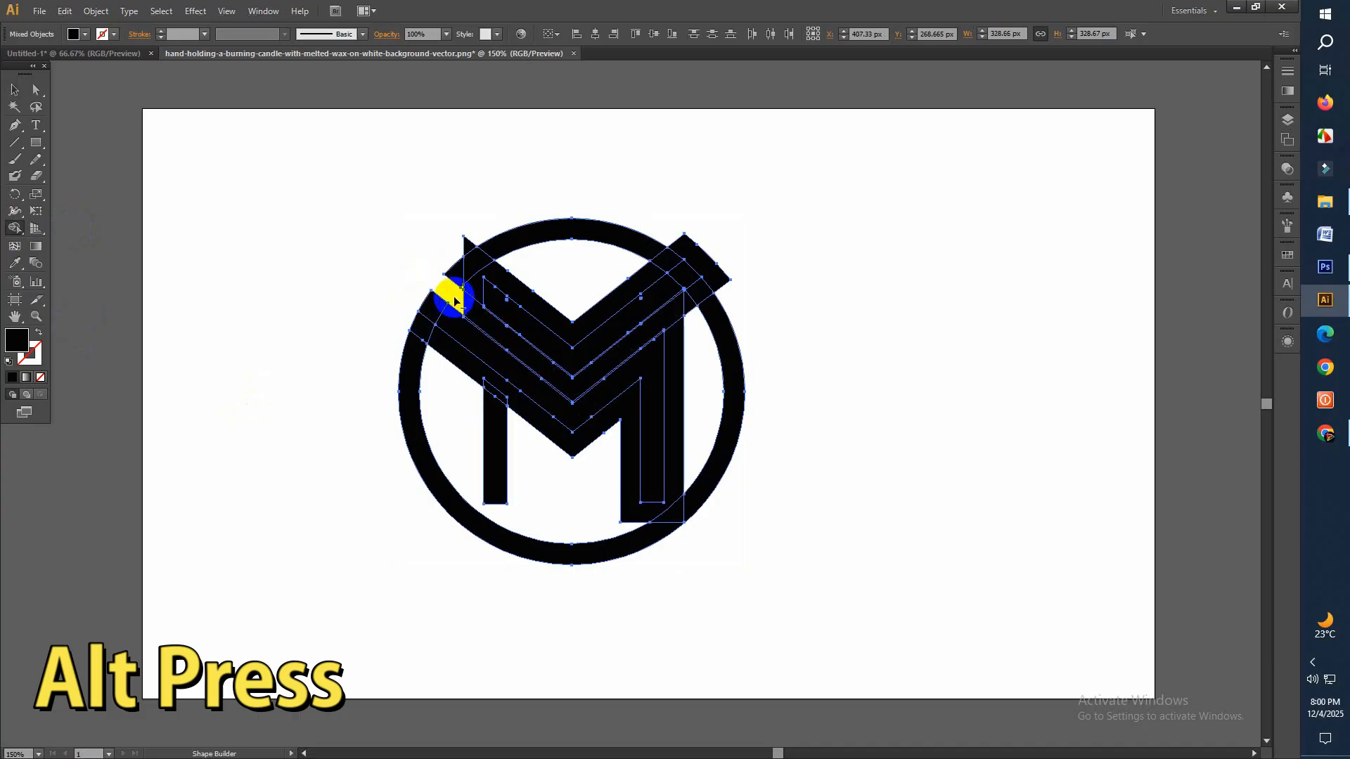
mouse_move(463, 304)
left_mouse_down("alt")
mouse_move(527, 361)
mouse_move(669, 331)
mouse_move(724, 265)
left_mouse_up("alt")
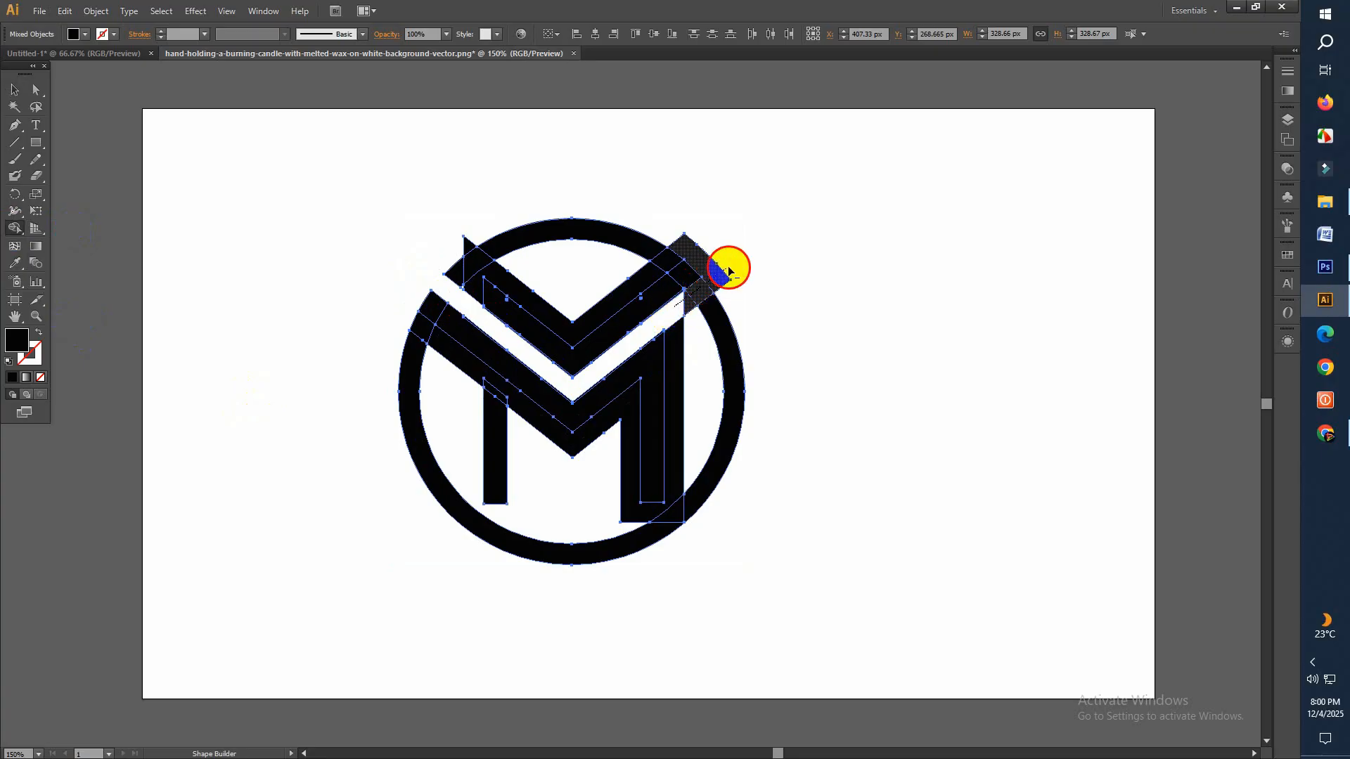
left_click(571, 332, "alt")
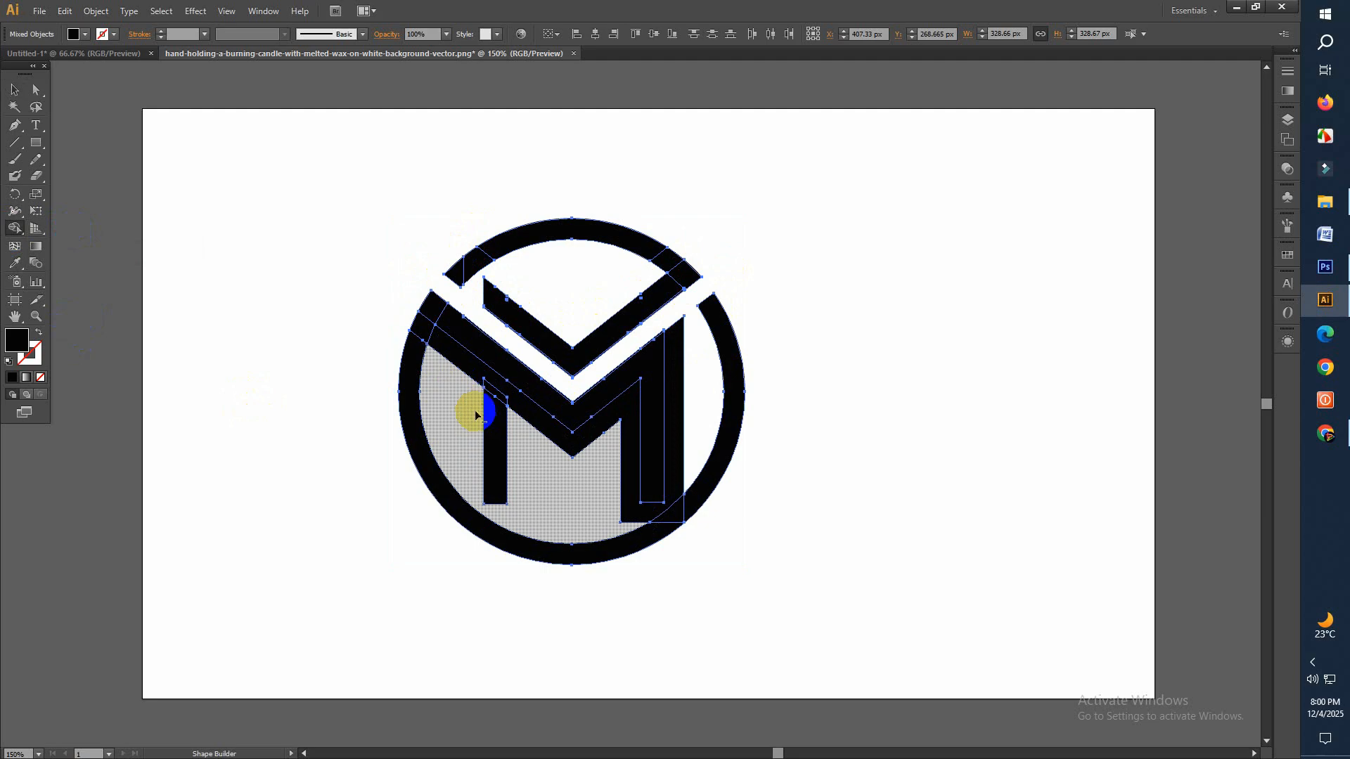
left_click(517, 408)
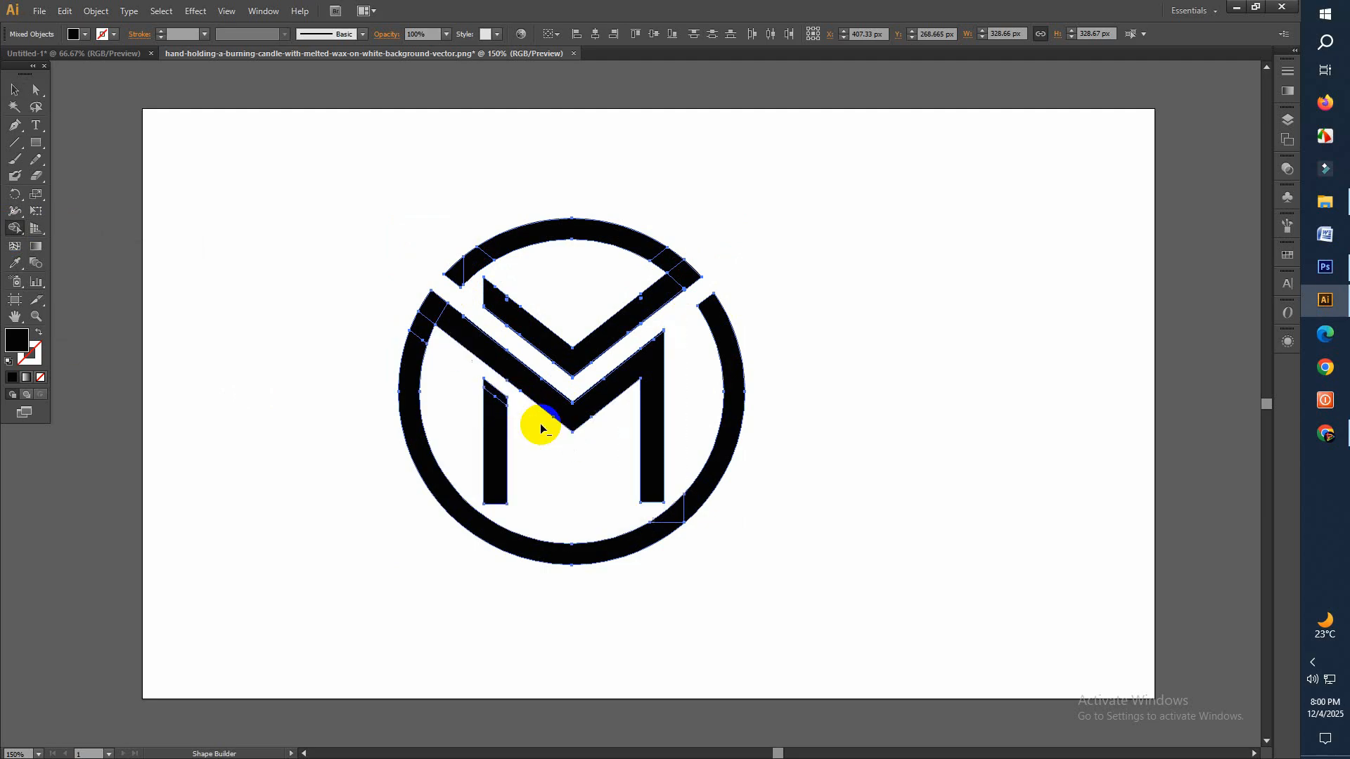
left_click(497, 398)
Merge the leftover ring segments with the ring, the M's left diagonal and the upper chevron's right arm using Shape Builder
mouse_move(428, 316)
left_mouse_down()
mouse_move(419, 348)
mouse_move(441, 314)
mouse_move(466, 337)
left_mouse_up()
left_click_drag(466, 282, 461, 265)
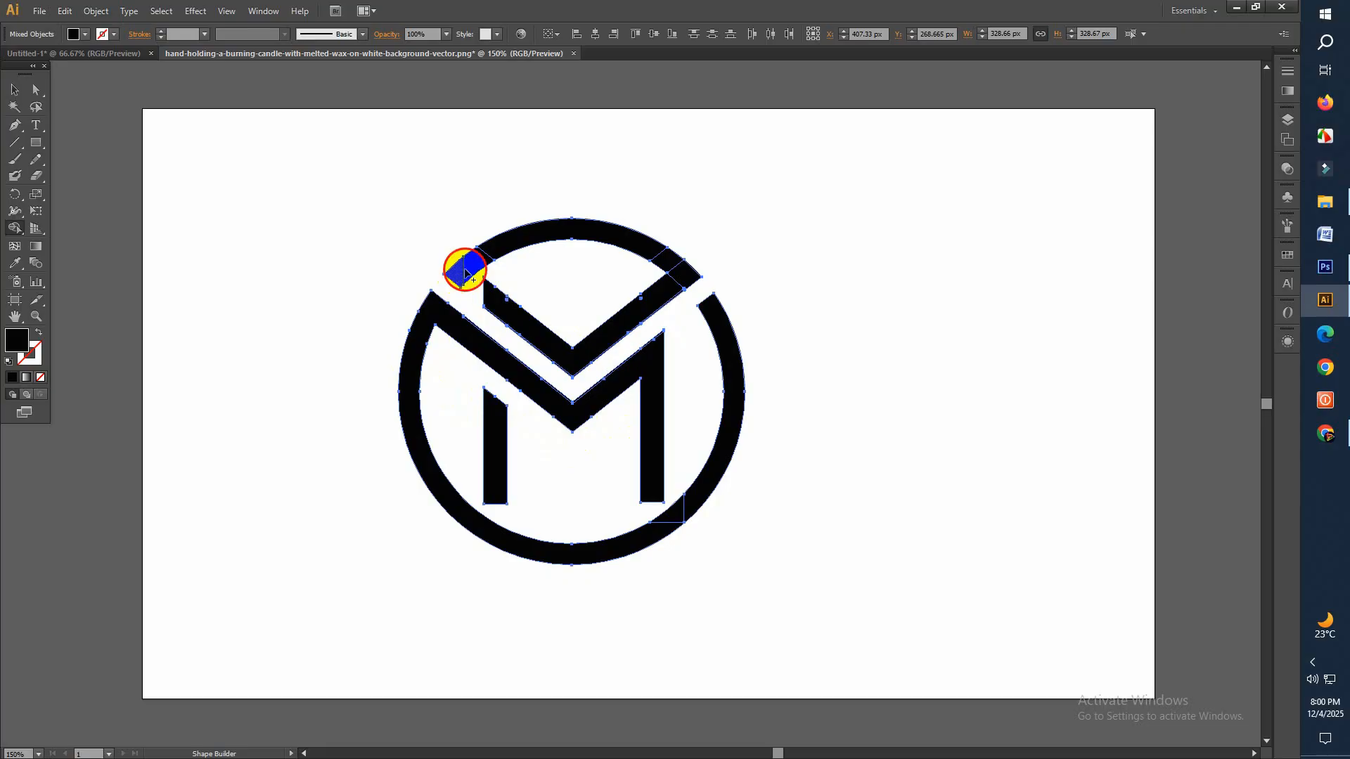
mouse_move(678, 272)
left_mouse_down()
mouse_move(542, 247)
mouse_move(465, 255)
mouse_move(680, 295)
mouse_move(680, 284)
mouse_move(658, 333)
left_mouse_up()
mouse_move(658, 529)
left_mouse_down()
mouse_move(694, 507)
mouse_move(529, 553)
mouse_move(682, 531)
left_mouse_up()
Select all the finished logo pieces and group them
left_click(15, 89)
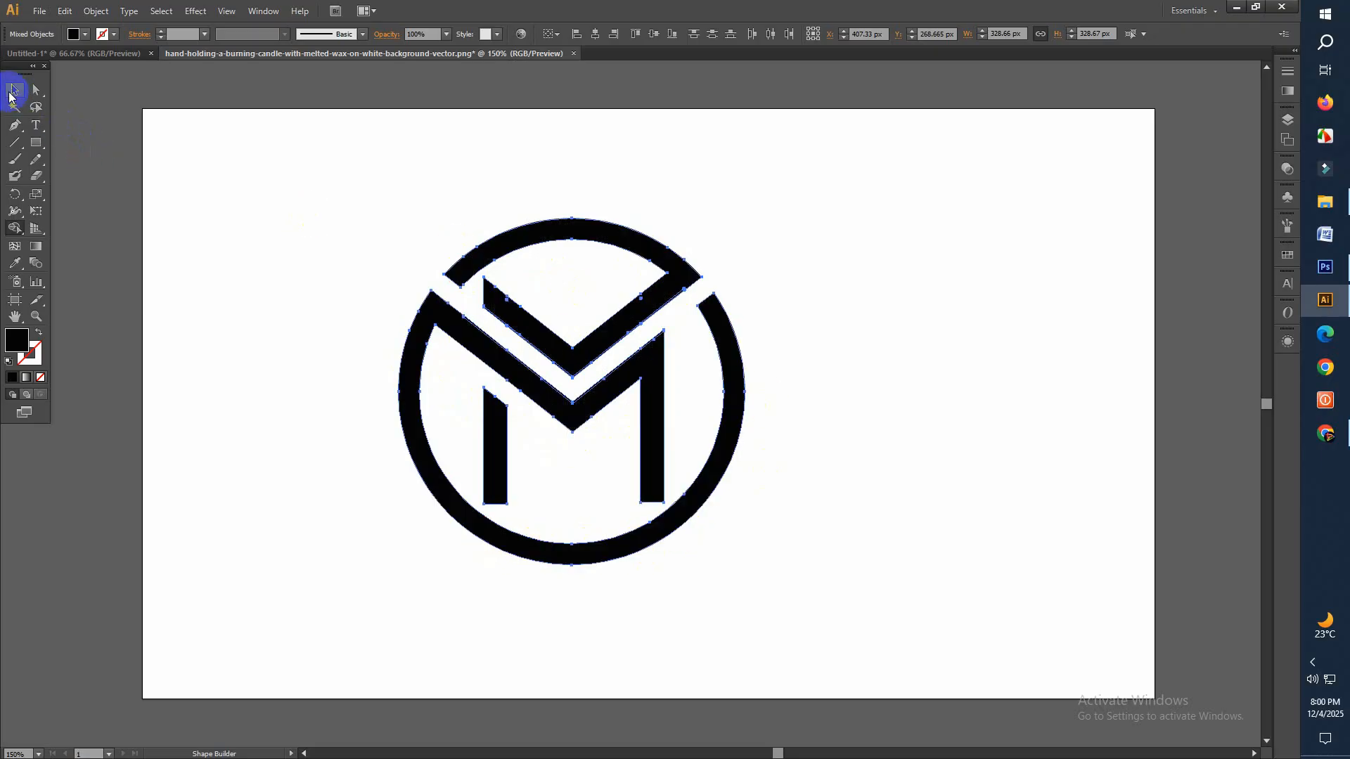
left_click(235, 315)
left_click_drag(322, 212, 774, 550)
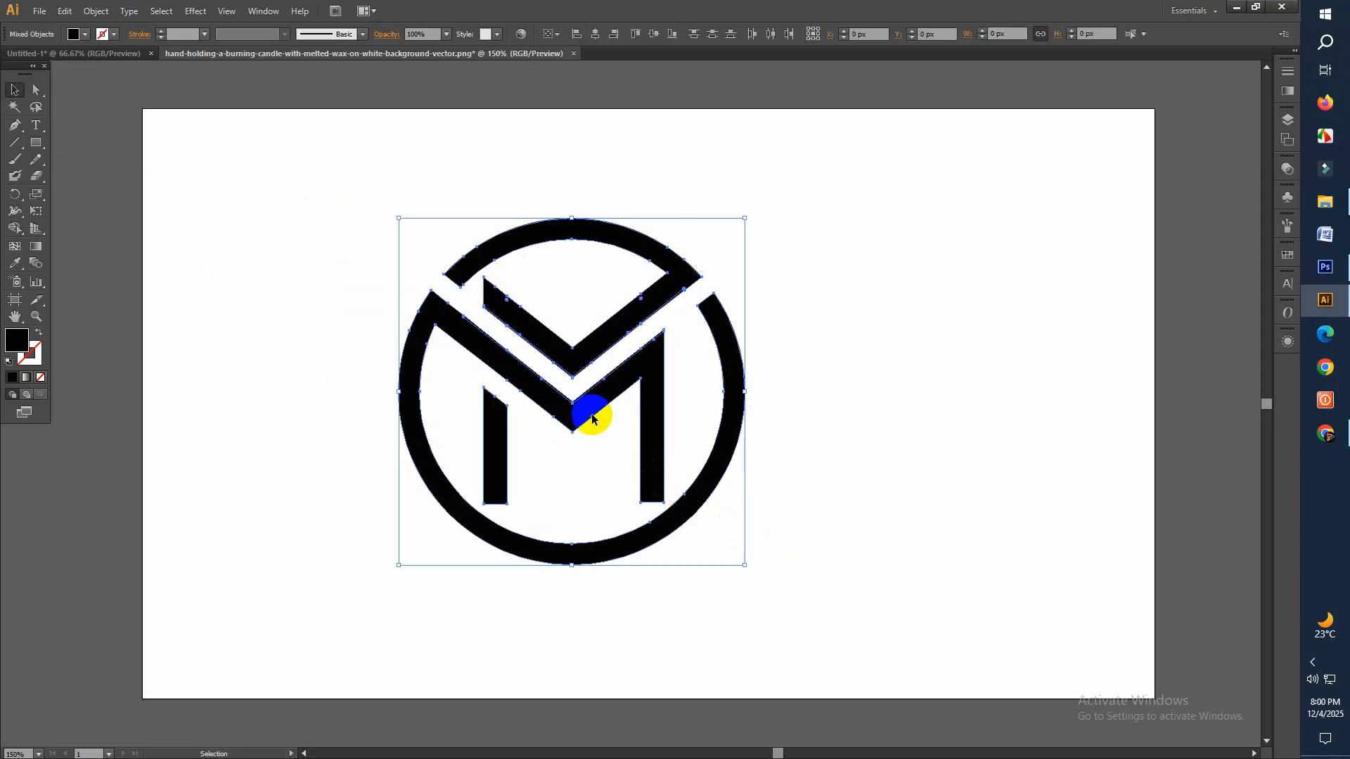
right_click(561, 392)
left_click(595, 458)
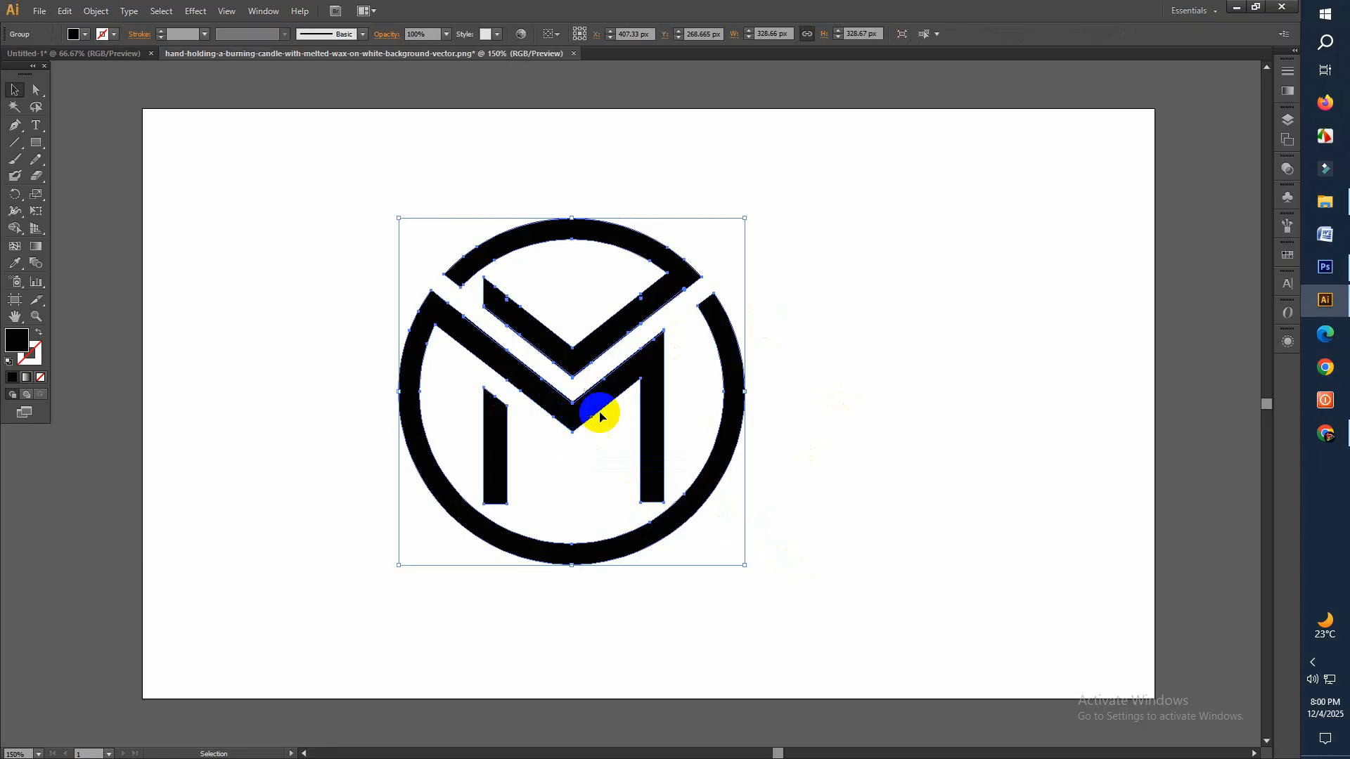
Switch to the logo mockup in Photoshop and open the contents of its "Your design here" smart object
left_click(1325, 267)
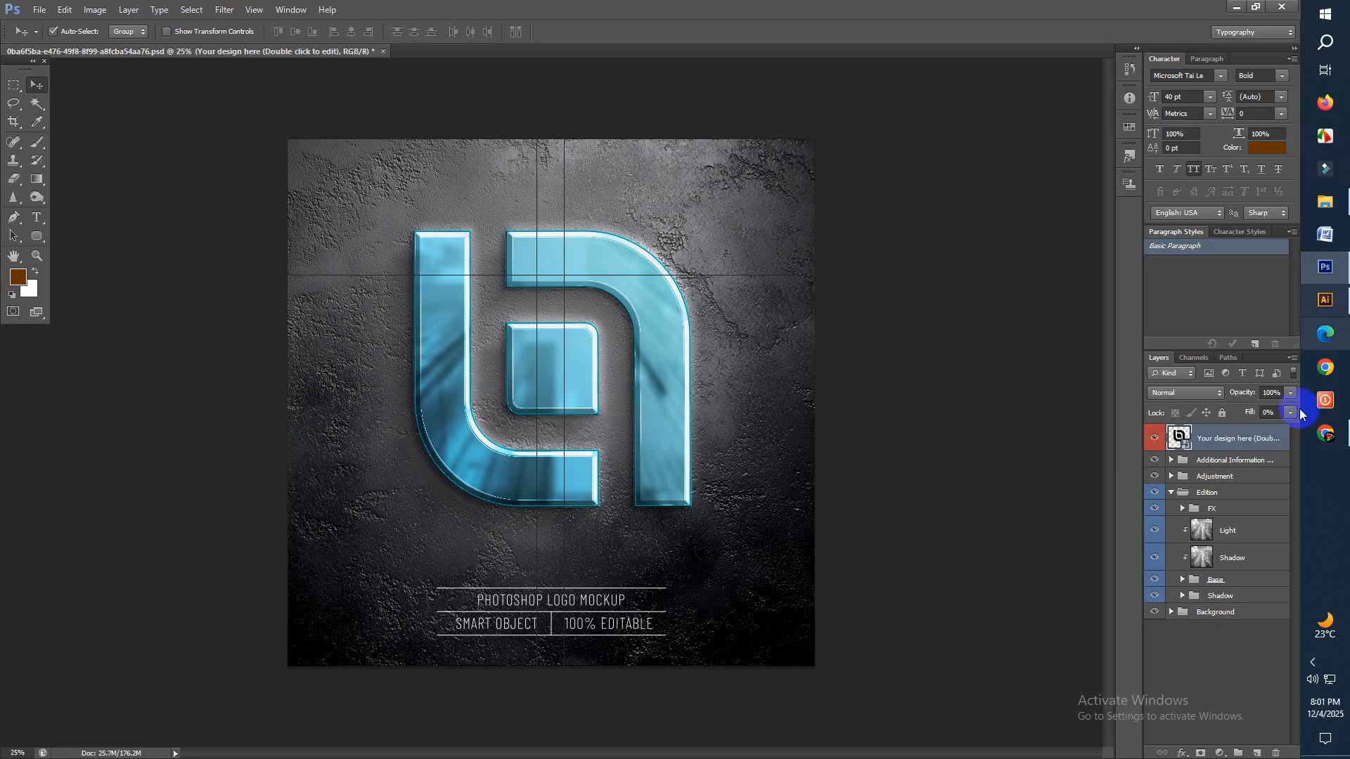
double_click(1181, 438)
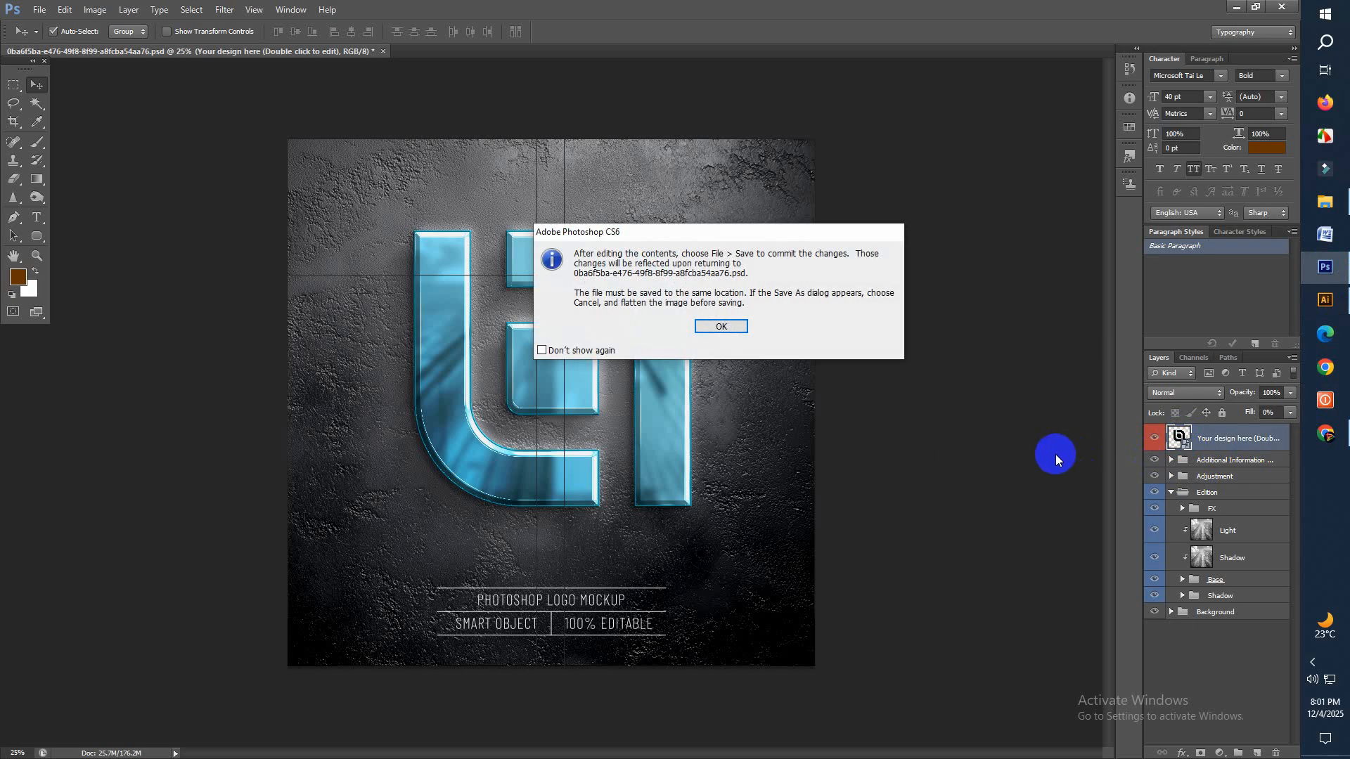
left_click(721, 327)
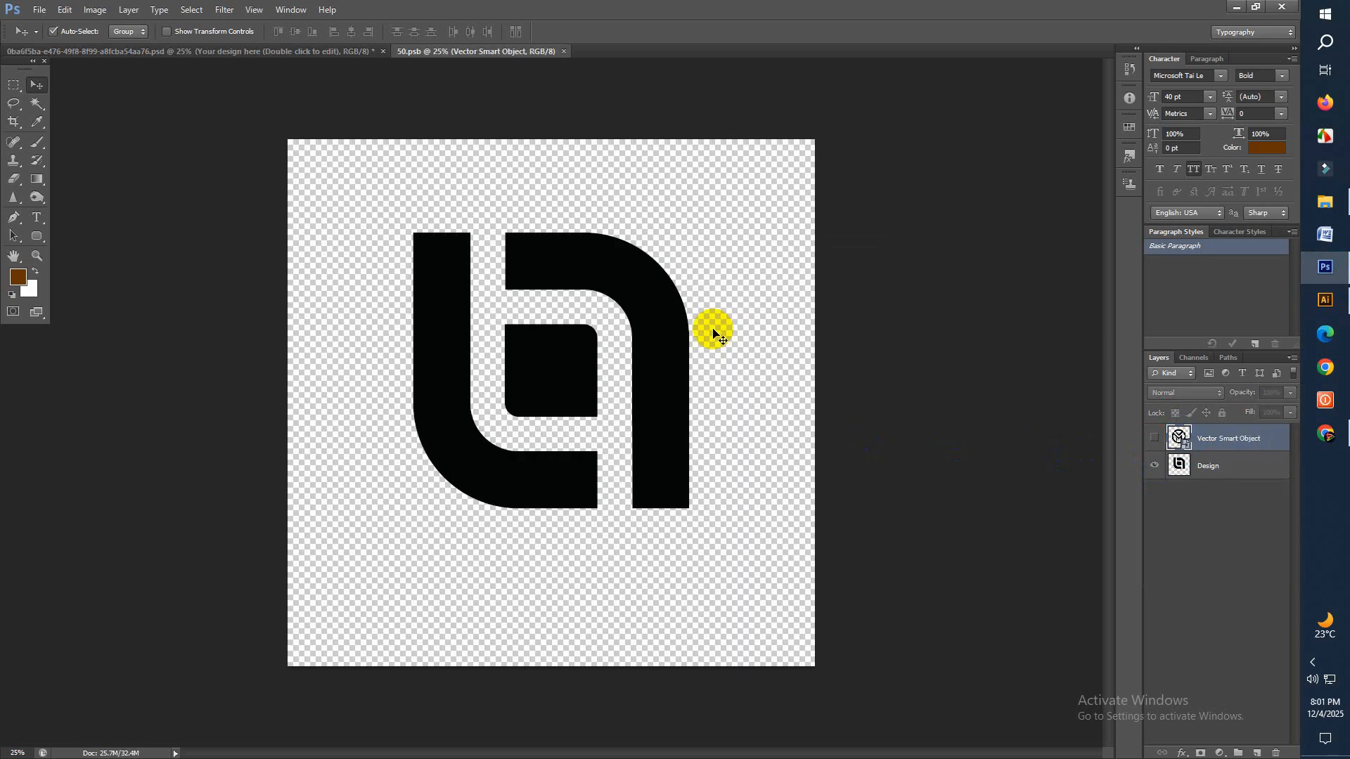
Place the grouped logo from Illustrator into the Photoshop smart object document, enlarged and centred on the canvas
left_click(1319, 299)
left_click(566, 392)
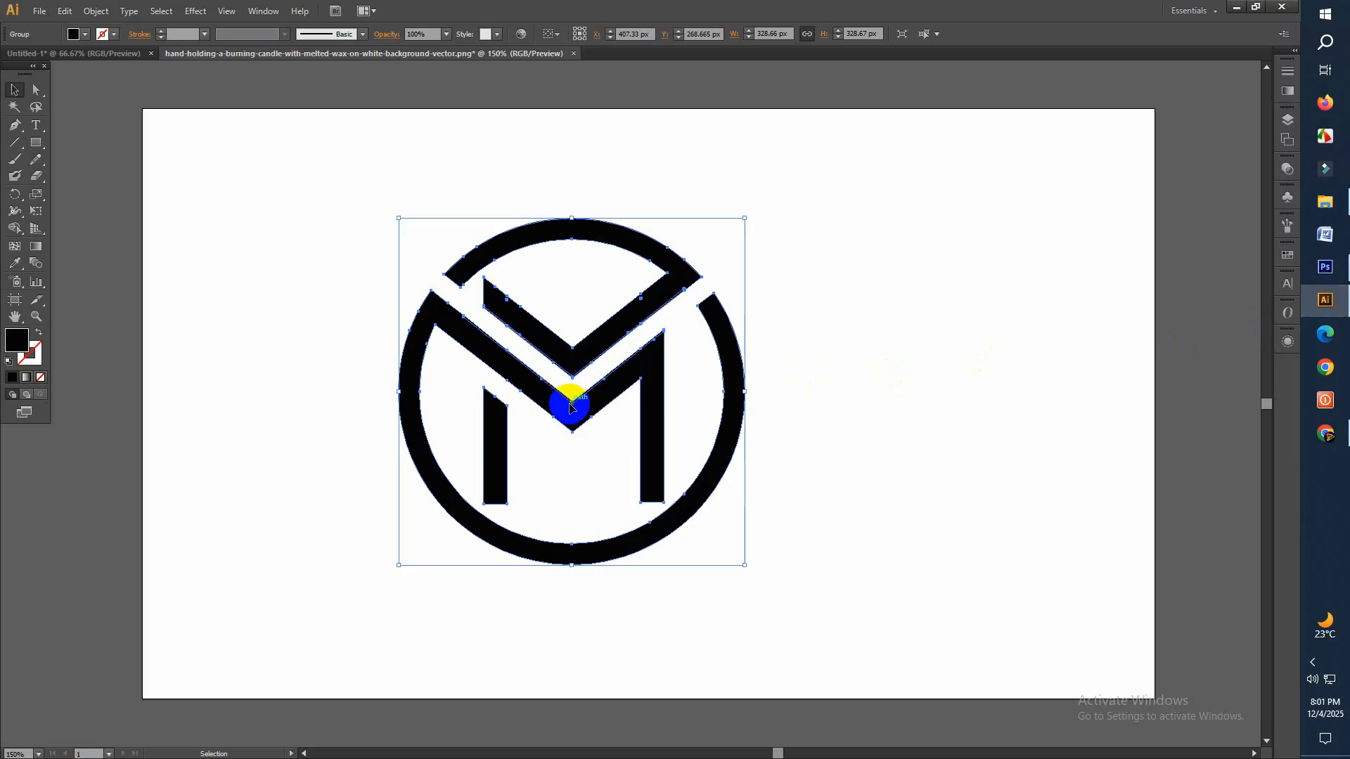
mouse_move(572, 414)
left_mouse_down()
mouse_move(853, 398)
mouse_move(1328, 272)
mouse_move(573, 376)
mouse_move(562, 420)
left_mouse_up()
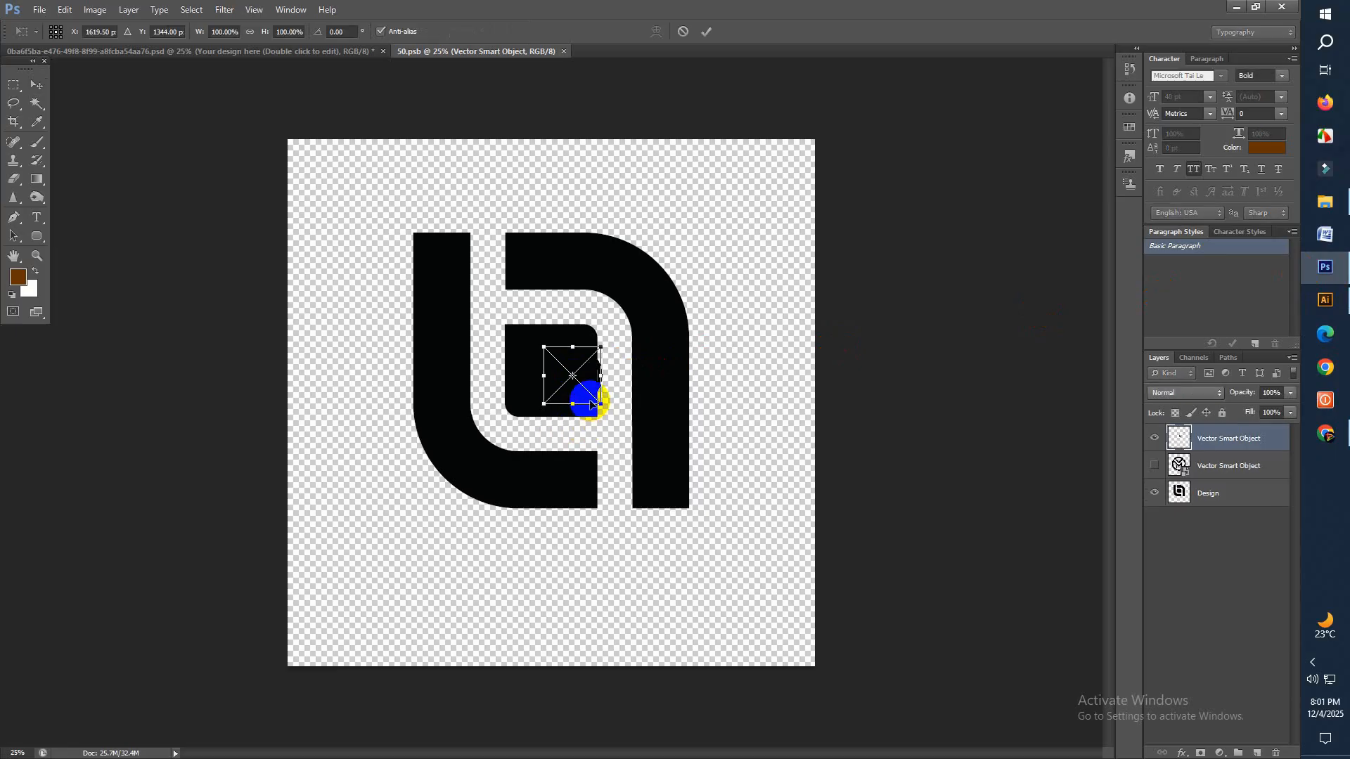
left_click_drag(599, 403, 752, 555)
left_click_drag(573, 376, 505, 396)
left_click(707, 31)
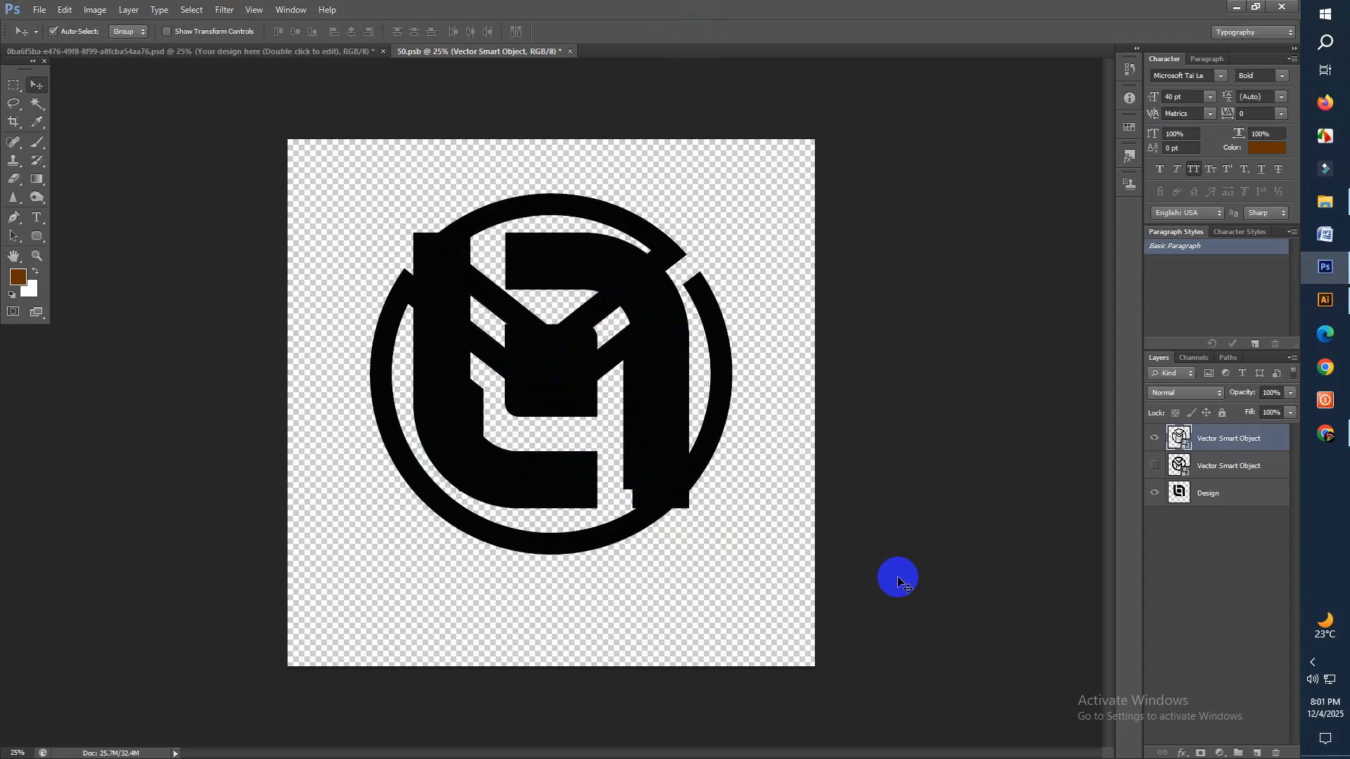
Hide the Design layer, save the smart object document and return to the mockup document
left_click(1154, 496)
key("ctrl+s")
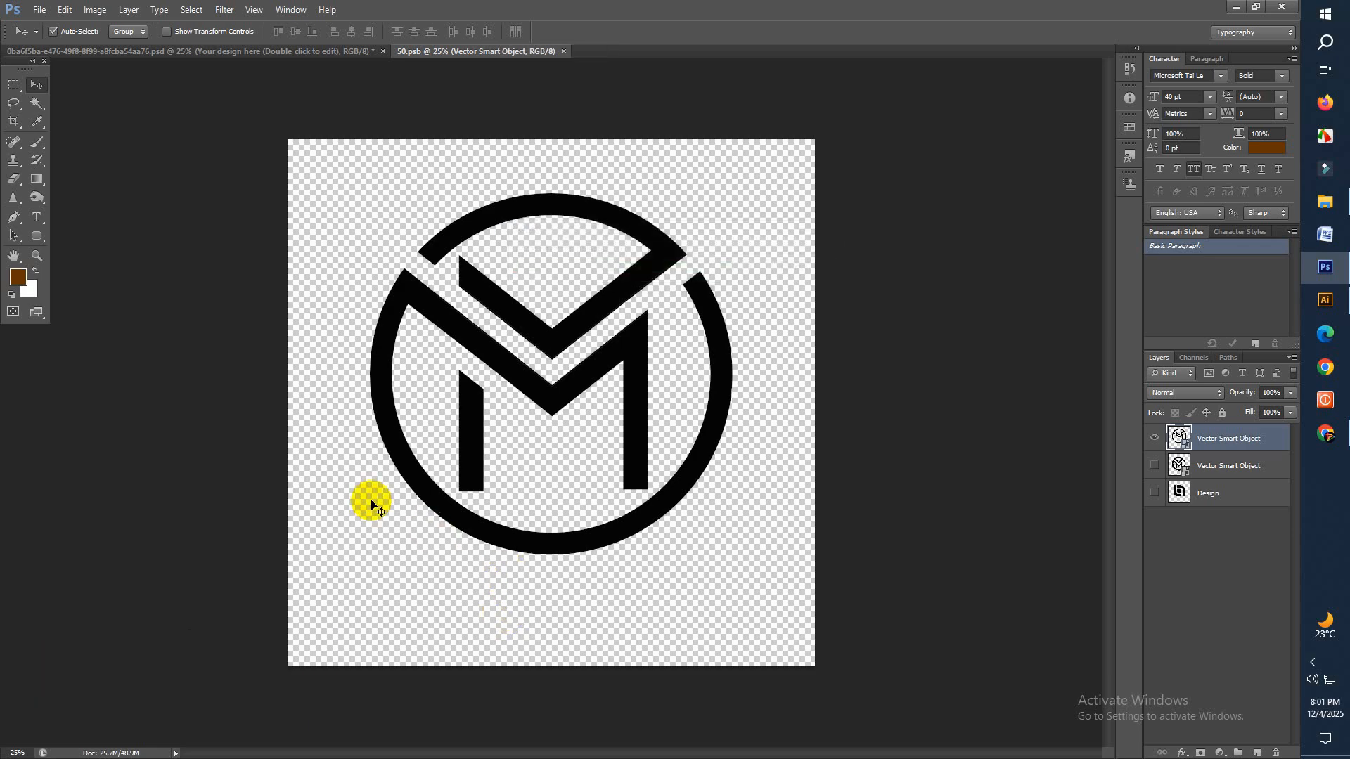
left_click(227, 56)
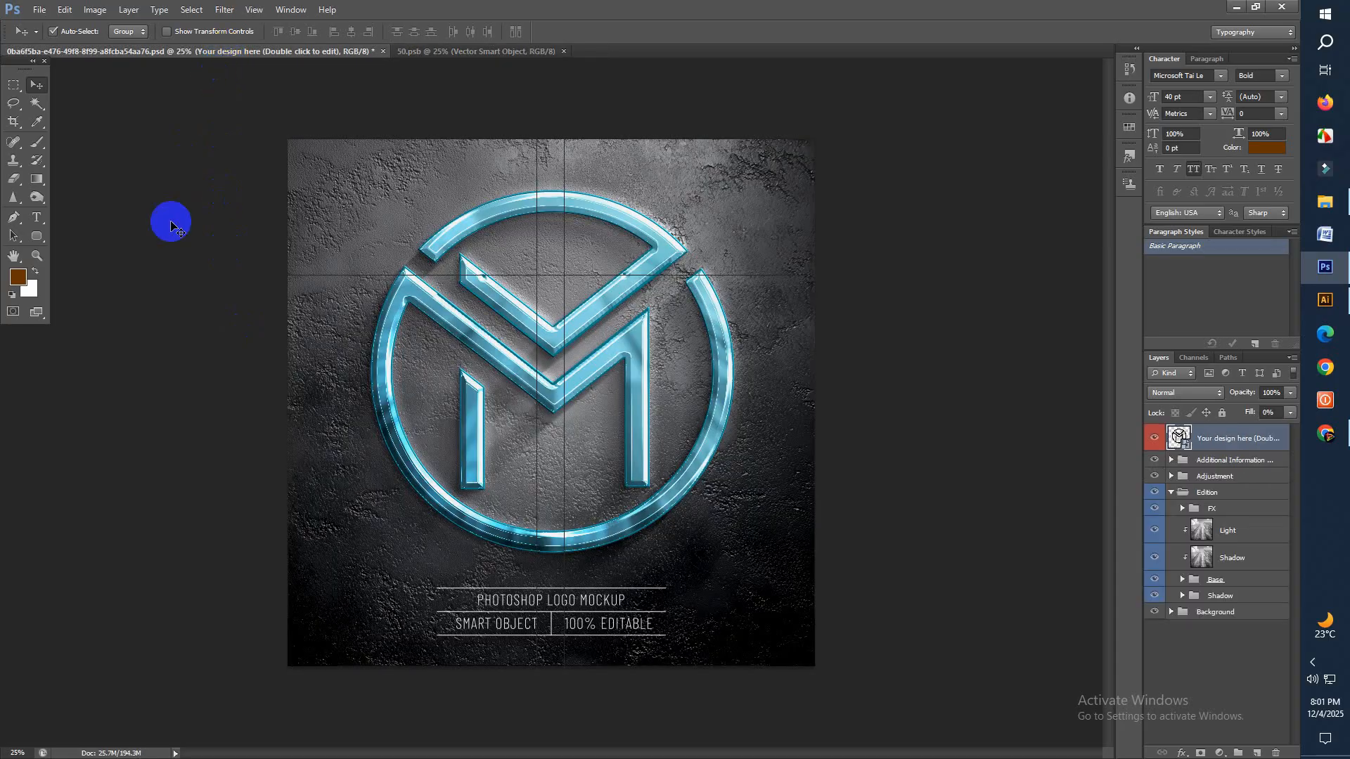